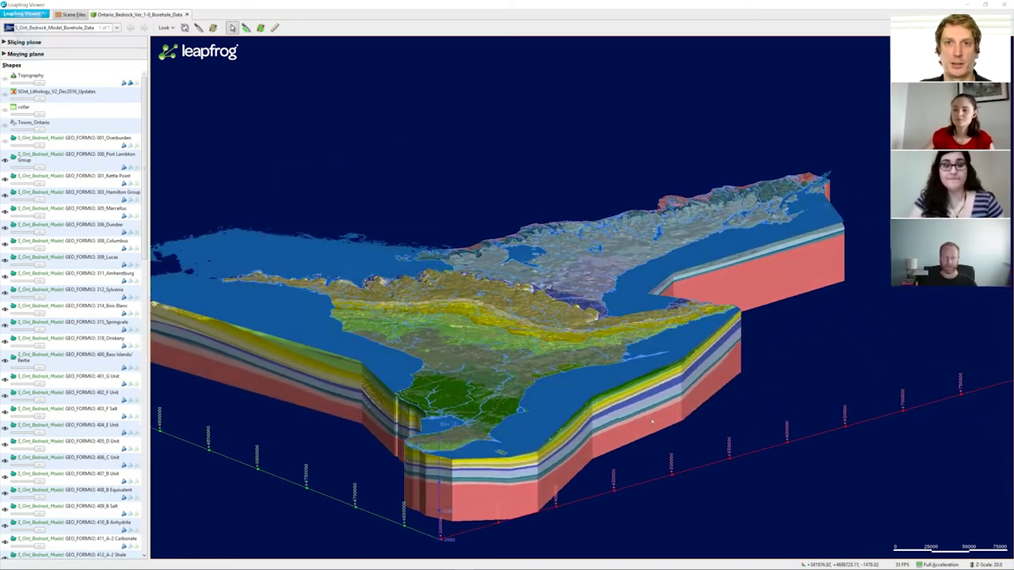
Step: Orbit and zoom the layered Ontario bedrock model in Leapfrog Viewer for a new viewing angle
drag(652, 421, 366, 353)
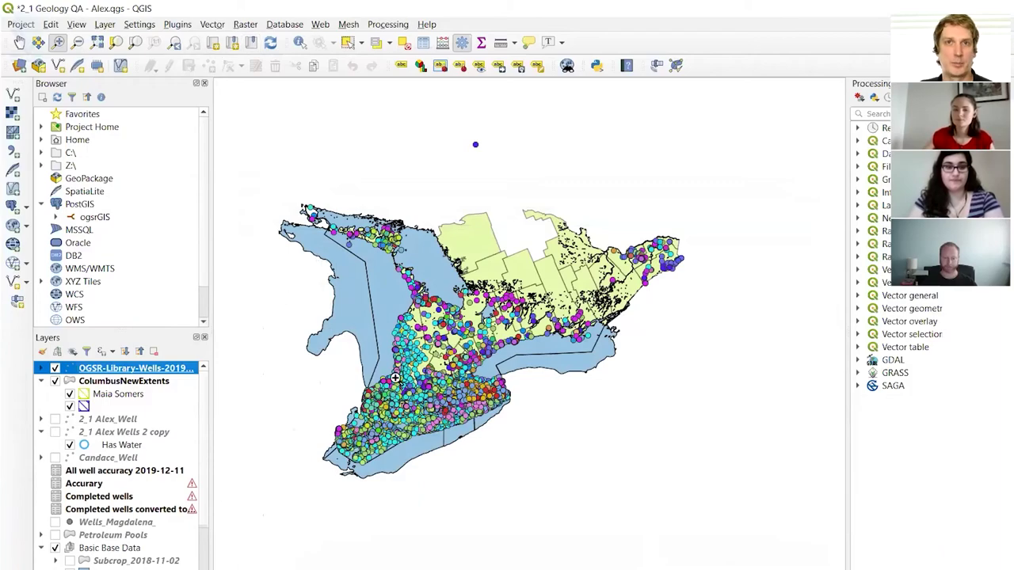
Step: Zoom the QGIS map from all of Ontario in to the southwestern Ontario well points
scroll(395, 378, up, 2)
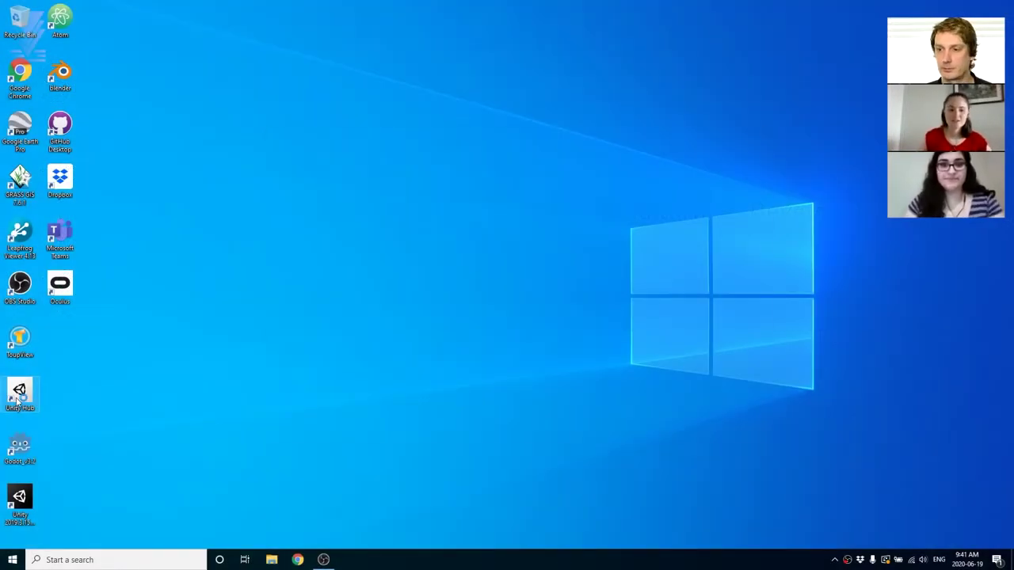
Step: Launch Unity Hub and create a new 3D-template project named VR_Example
double_click(19, 394)
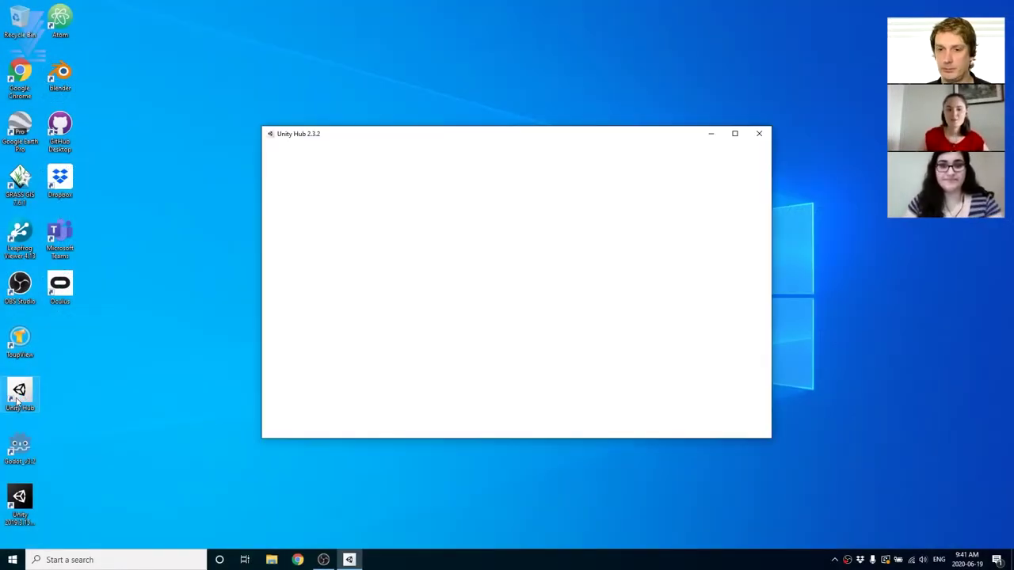
click(717, 202)
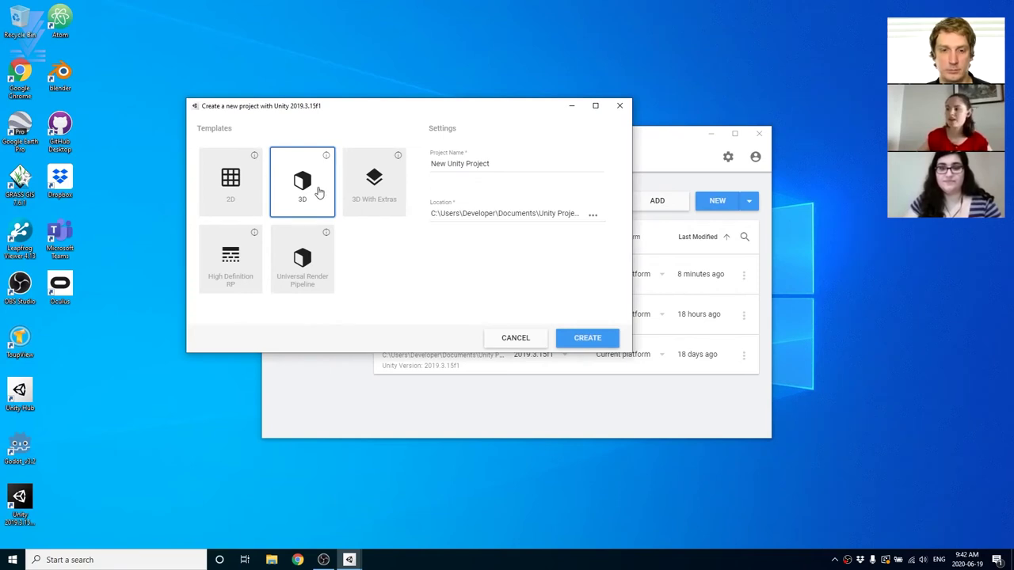
click(509, 162)
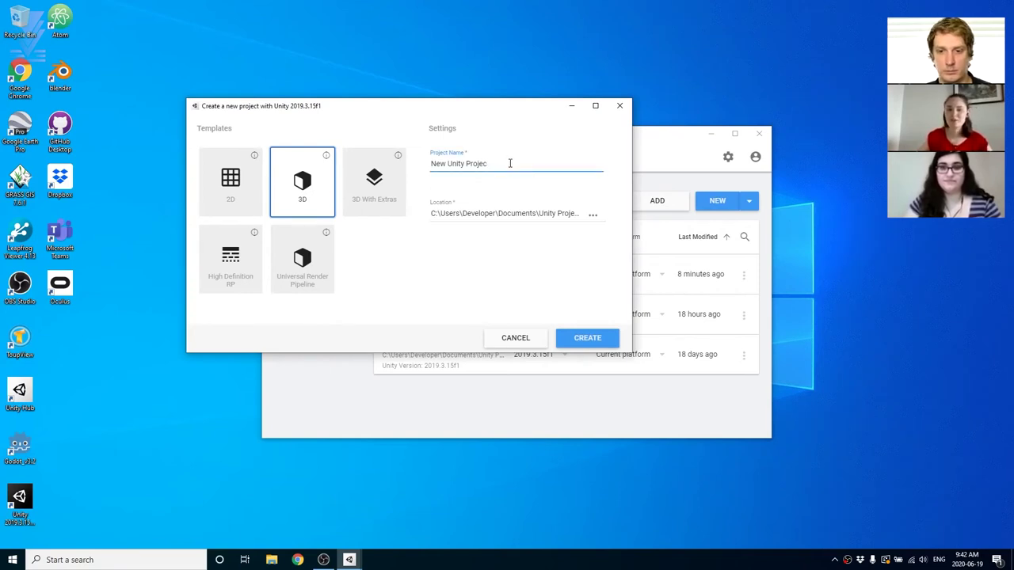
key(BackSpace)
key(BackSpace)
key(BackSpace)
key(BackSpace)
key(BackSpace)
key(BackSpace)
key(BackSpace)
key(BackSpace)
key(BackSpace)
key(BackSpace)
key(BackSpace)
key(BackSpace)
key(BackSpace)
key(BackSpace)
key(BackSpace)
key(BackSpace)
text(VR)
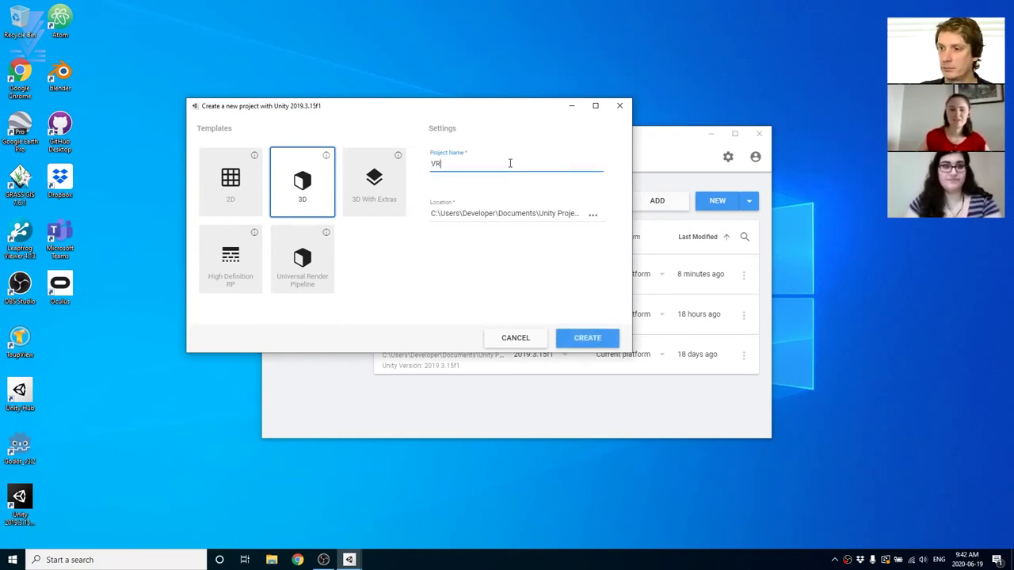
text(_Example)
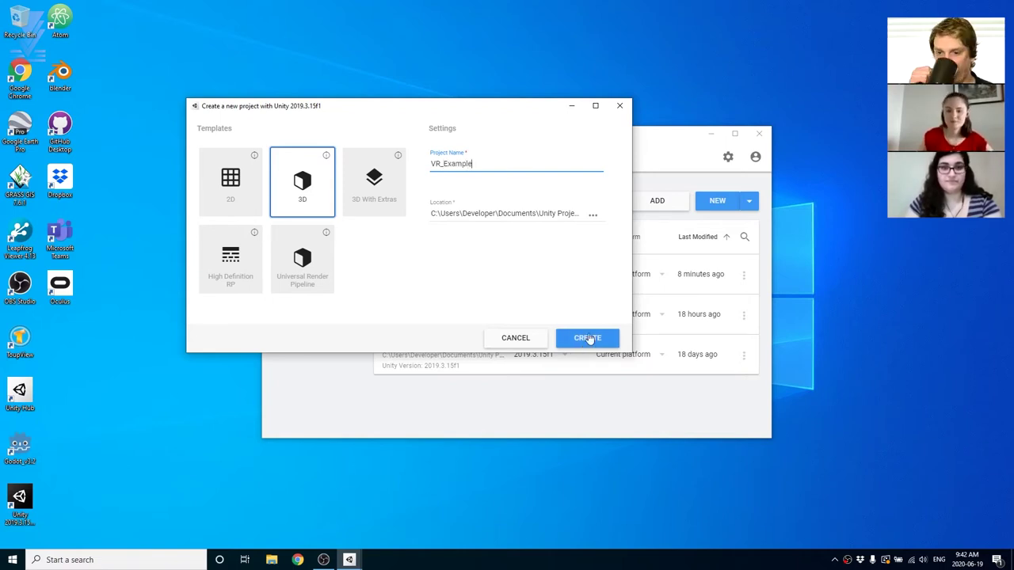
click(588, 338)
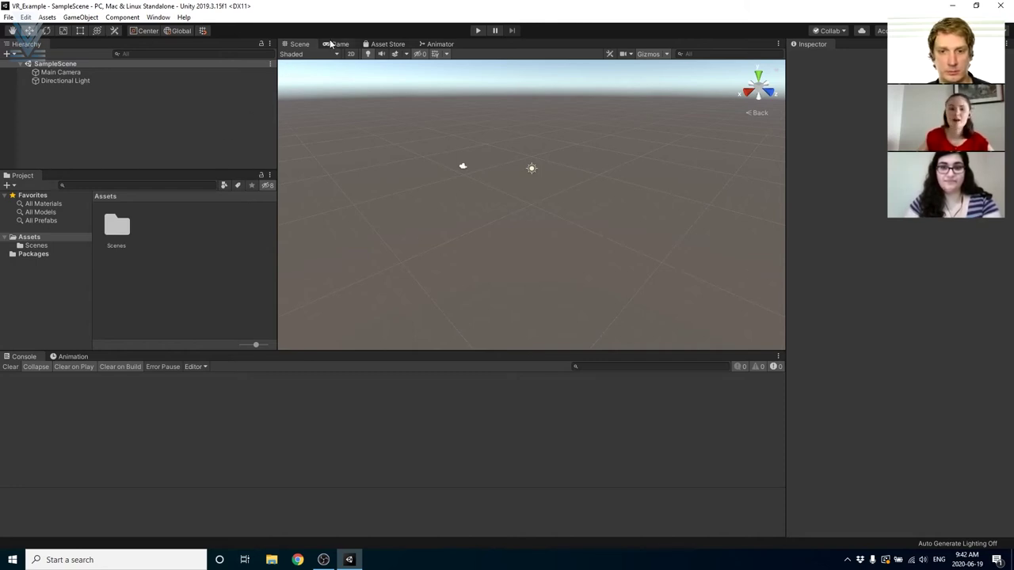
Step: Find Oculus Integration in the in-editor Asset Store and import all its files
click(390, 45)
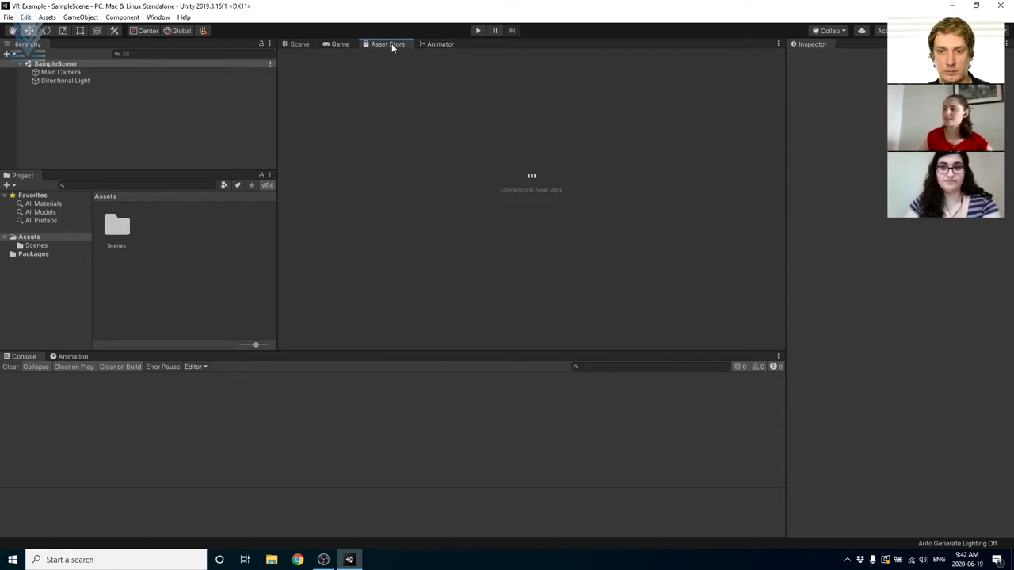
click(555, 100)
click(475, 145)
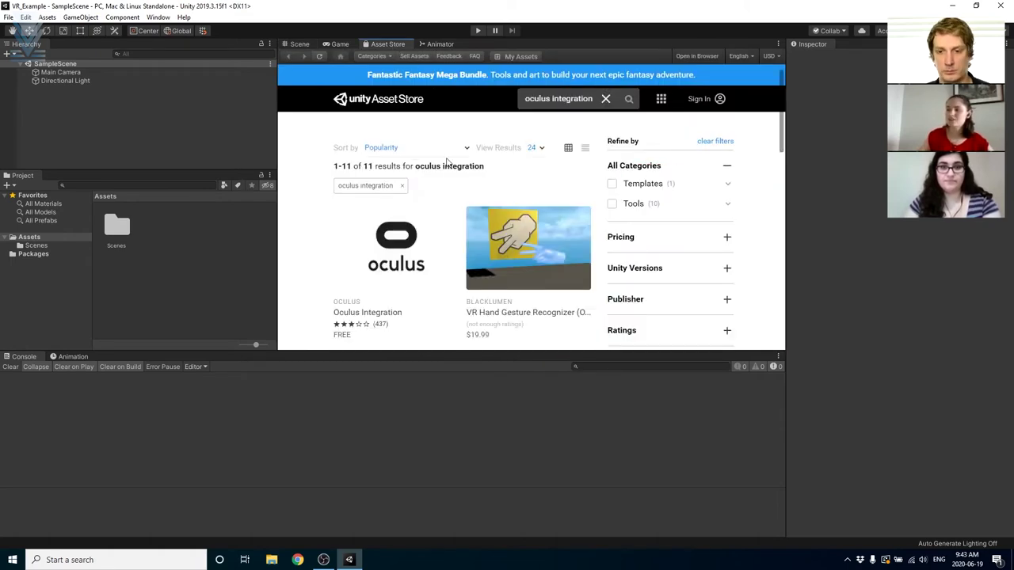
click(418, 256)
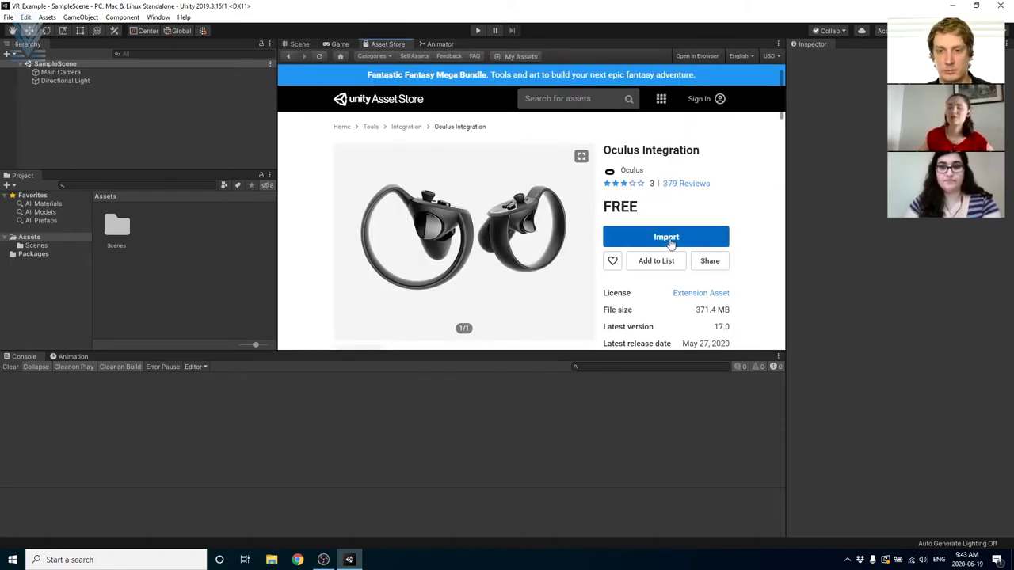
click(666, 238)
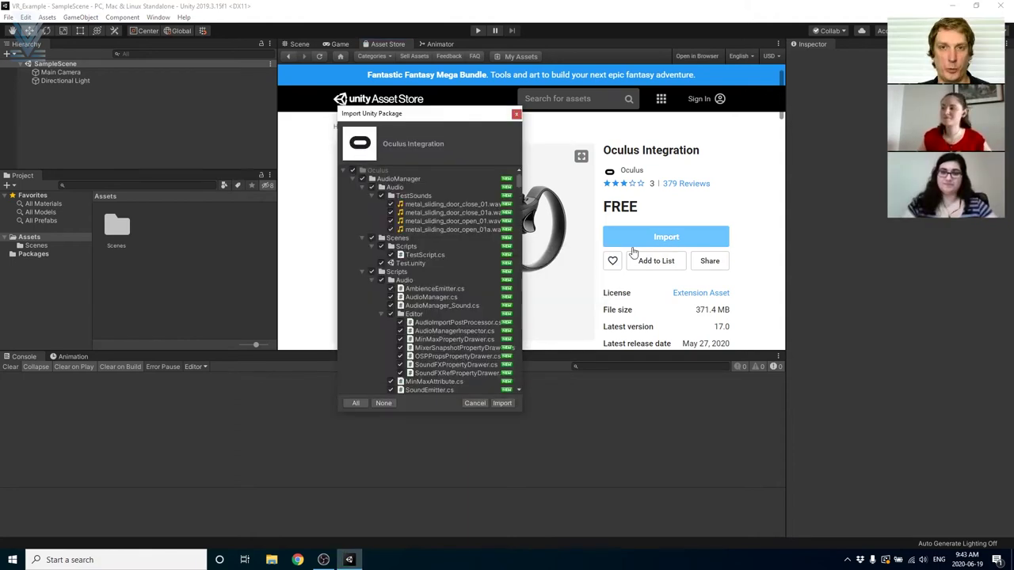
click(507, 407)
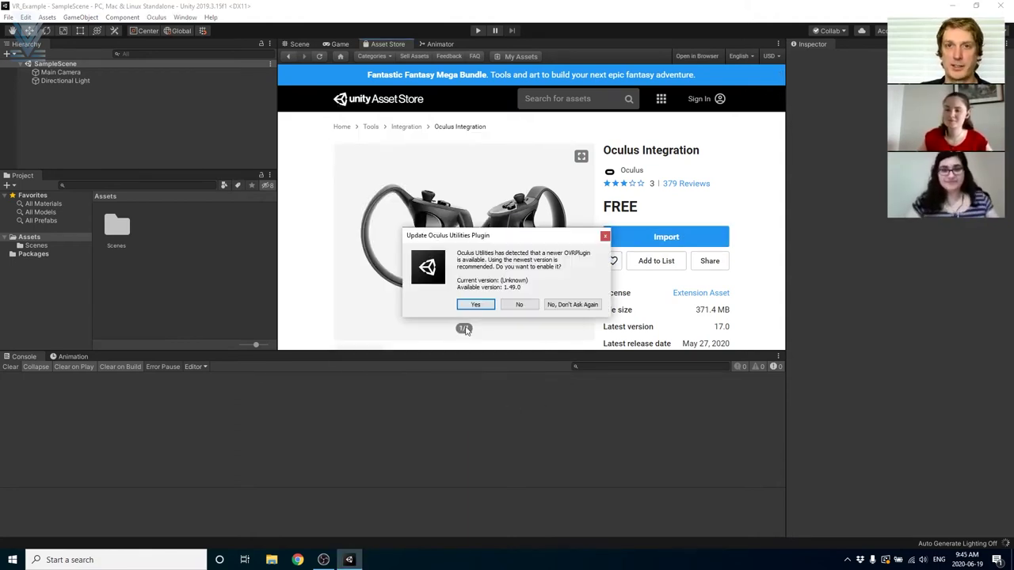
Step: Accept the newer OVRPlugin and spatializer plugin upgrades, restarting Unity for each
click(477, 303)
click(537, 303)
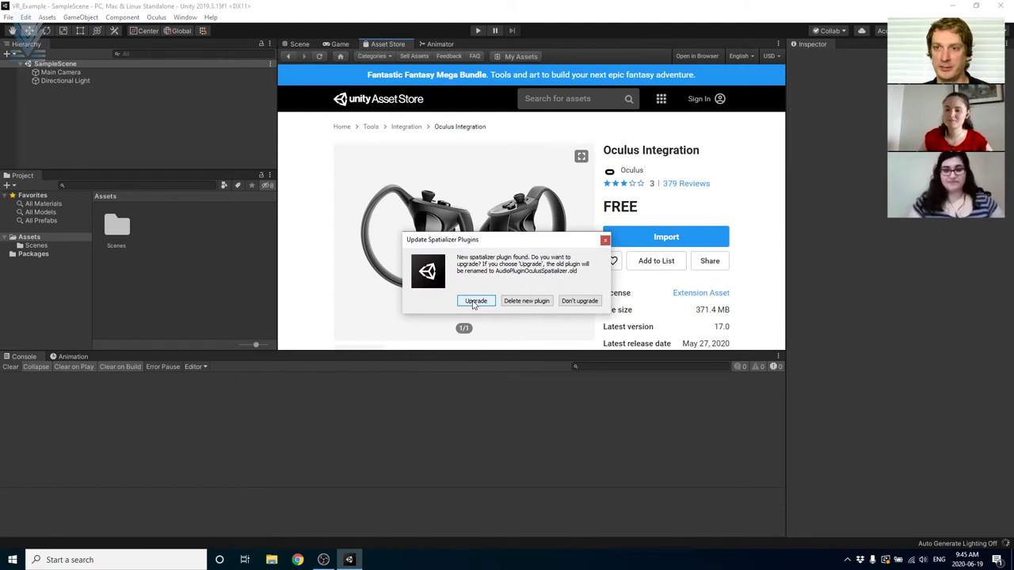
click(476, 303)
click(537, 302)
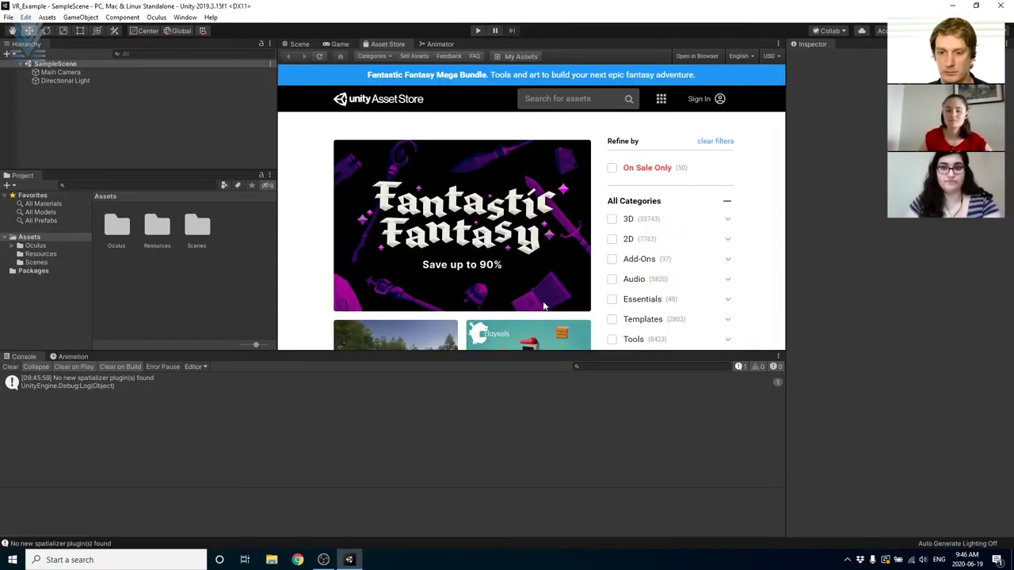
Step: Back in the Scene view, inspect the new Oculus folder in Assets and clear the console
click(299, 44)
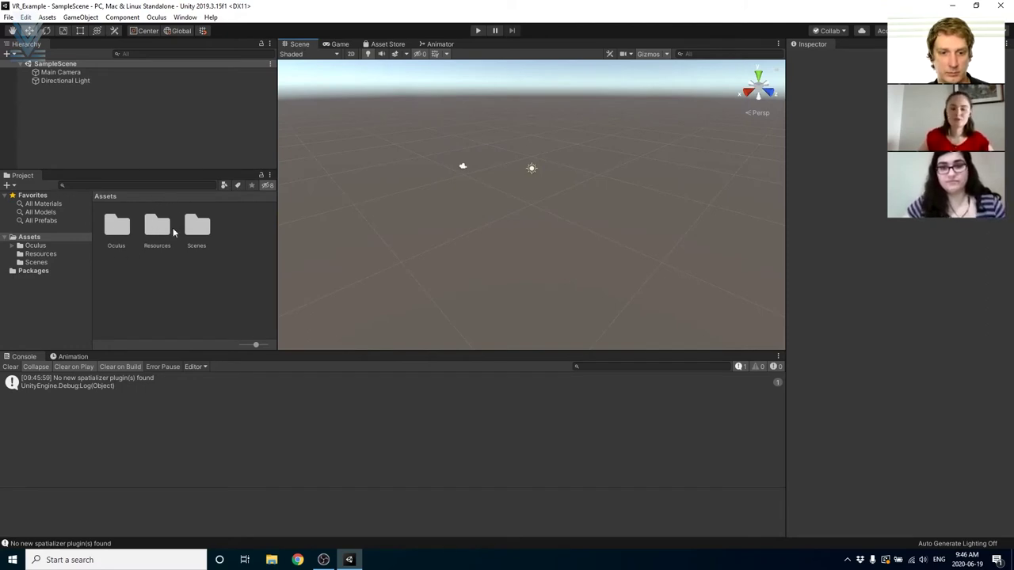
double_click(119, 228)
click(29, 236)
click(10, 366)
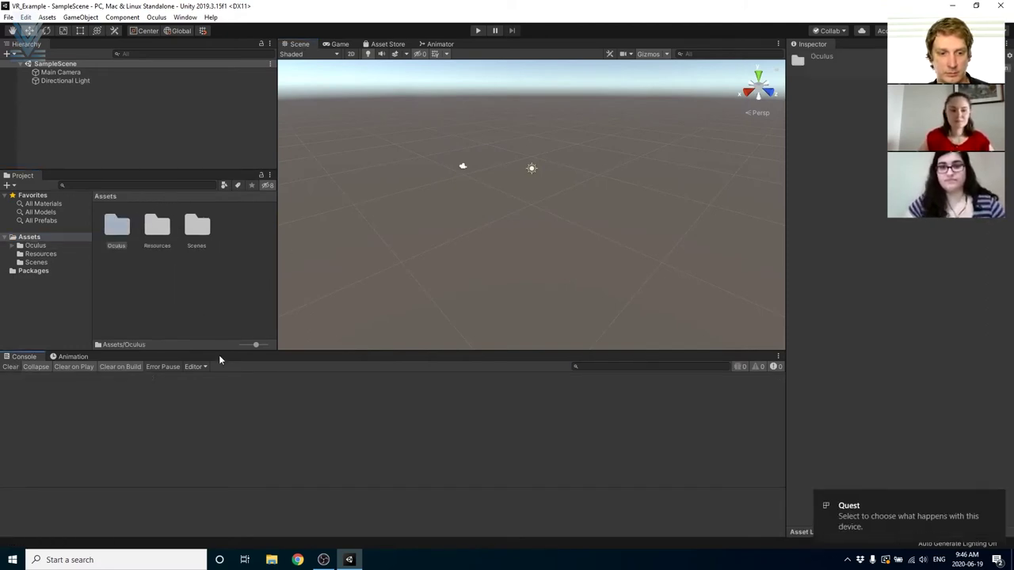
click(7, 18)
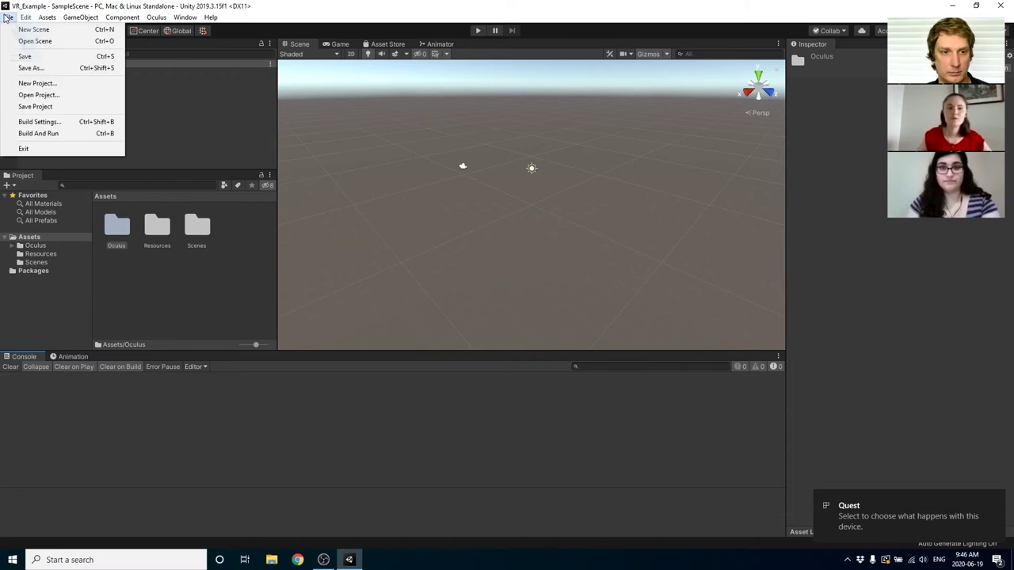
Step: Switch the build platform to Android with ASTC compression, 32-bit ETC2 fallback, and Oculus Quest run device
click(40, 121)
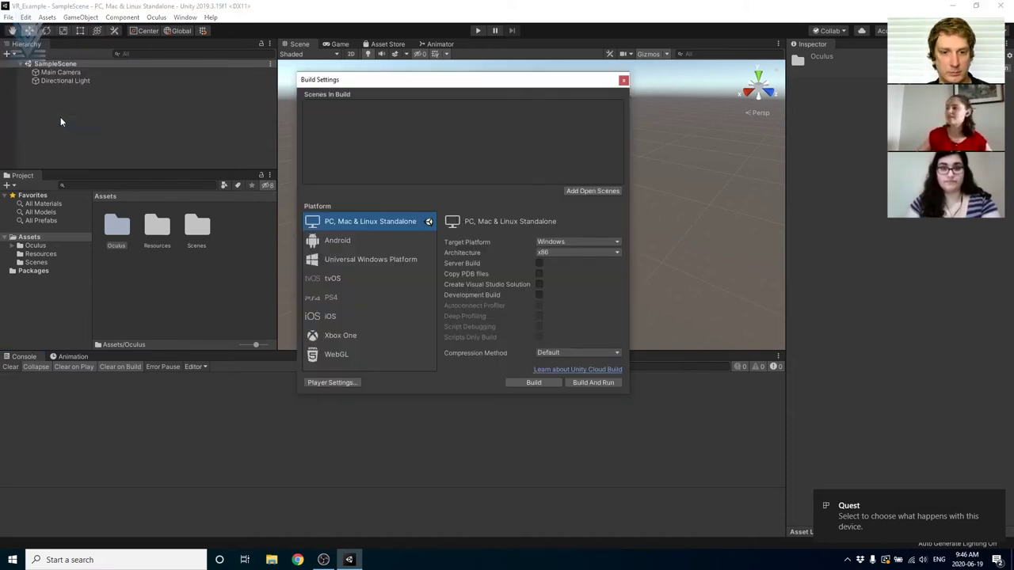
click(369, 243)
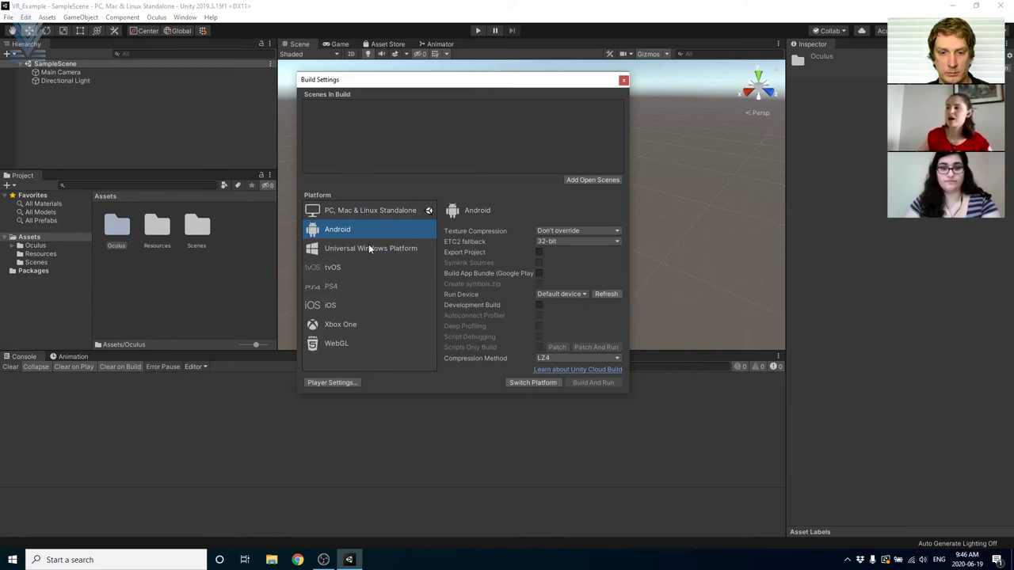
click(589, 231)
click(581, 277)
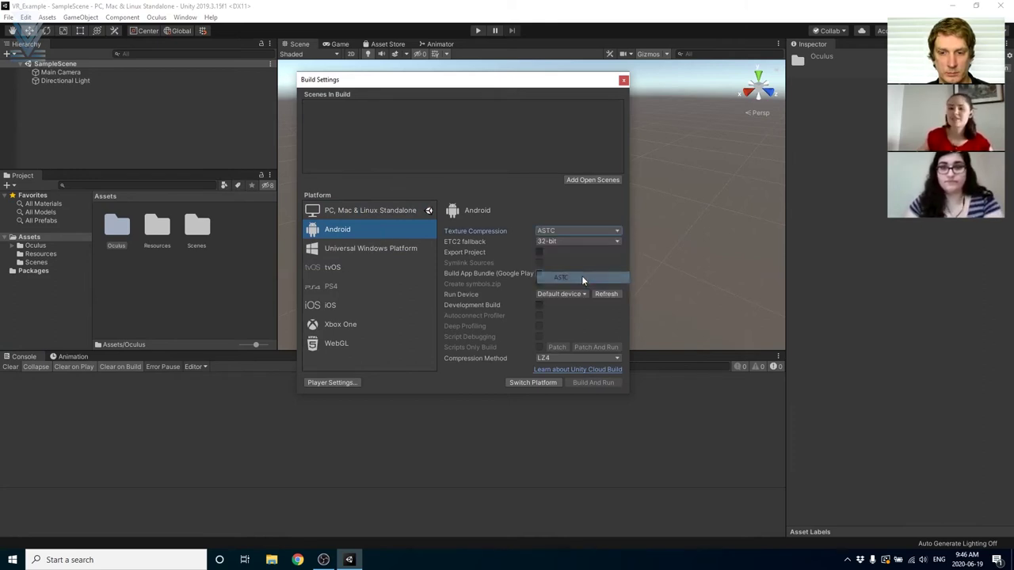
click(587, 241)
click(585, 252)
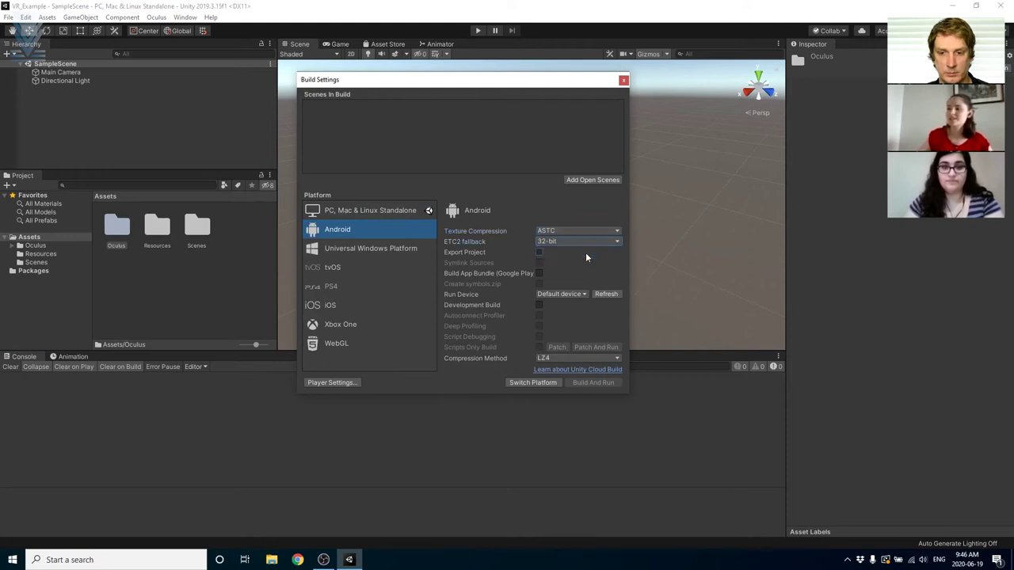
click(572, 293)
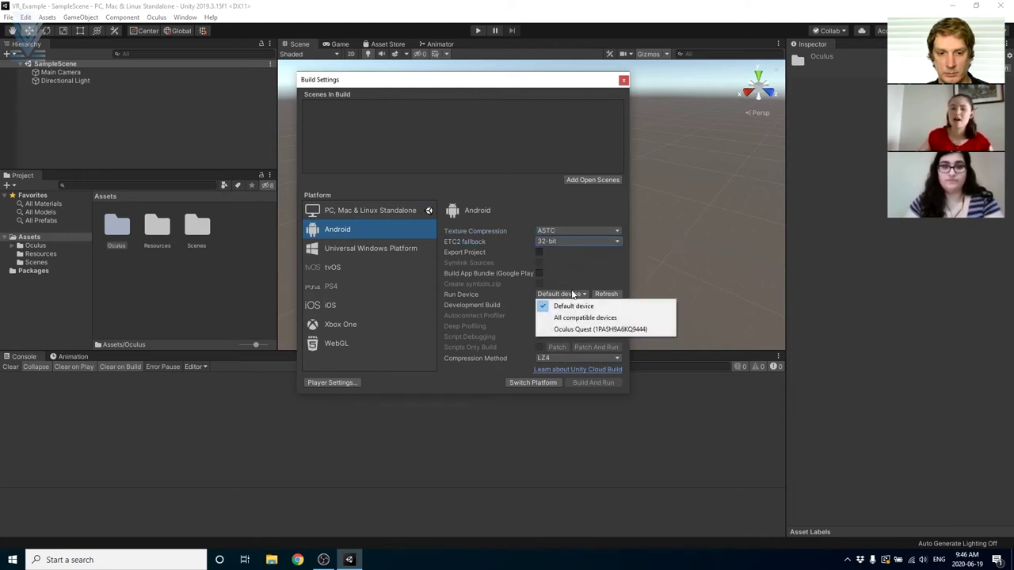
click(572, 328)
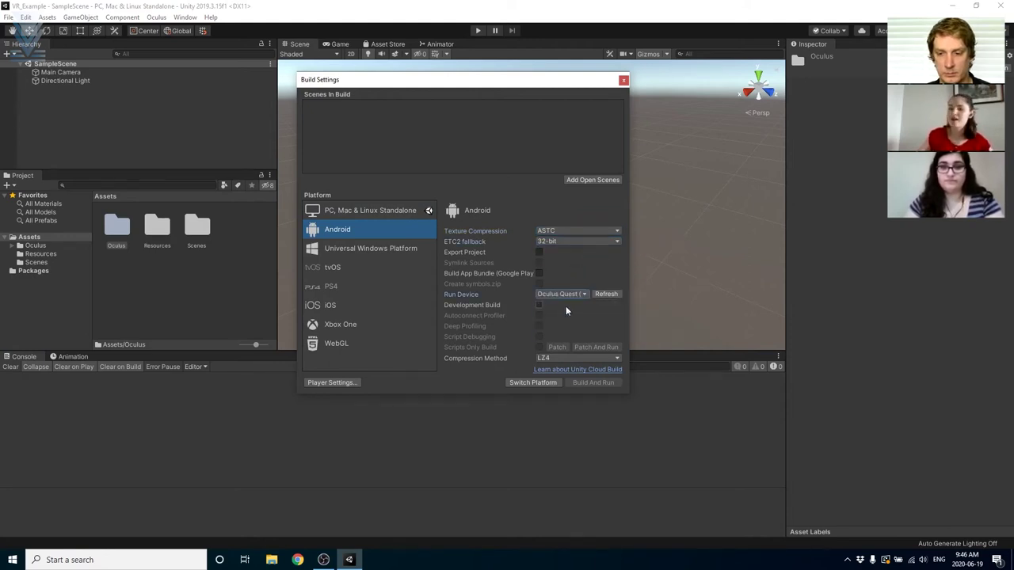
click(514, 383)
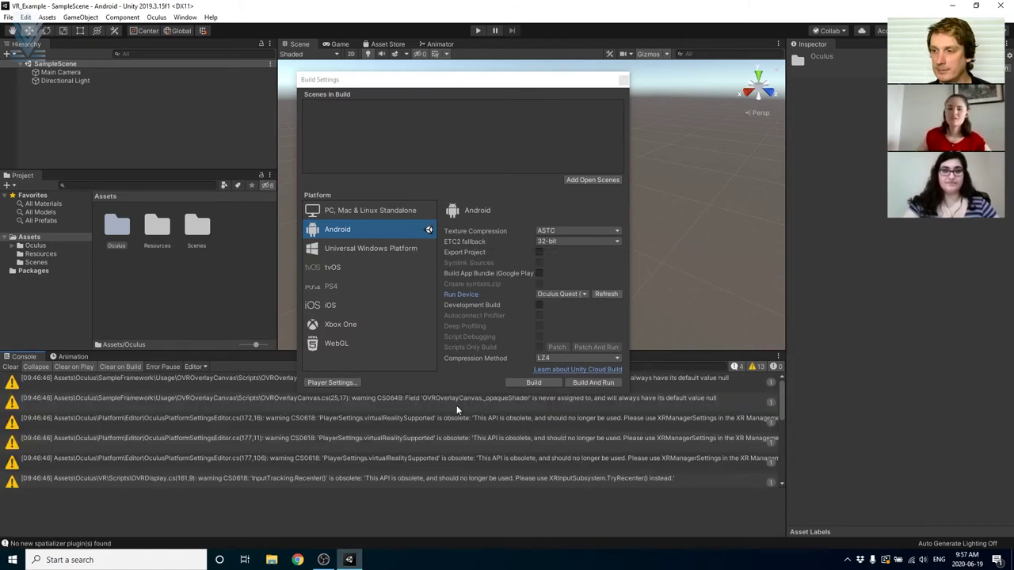
Step: Install XR Plug-in Management, tick the Oculus provider, check its Android settings, and close both settings windows
click(331, 382)
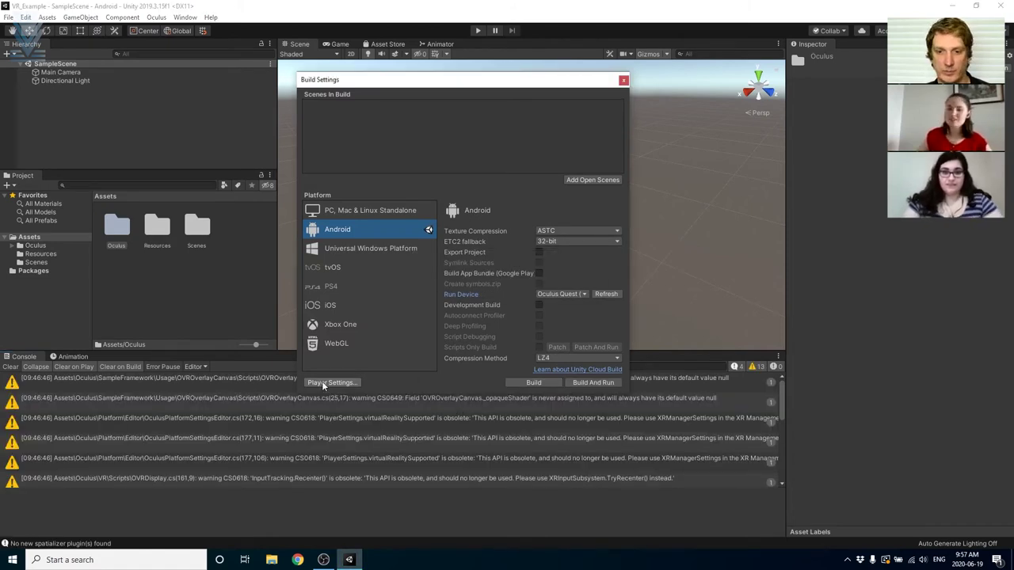
click(358, 293)
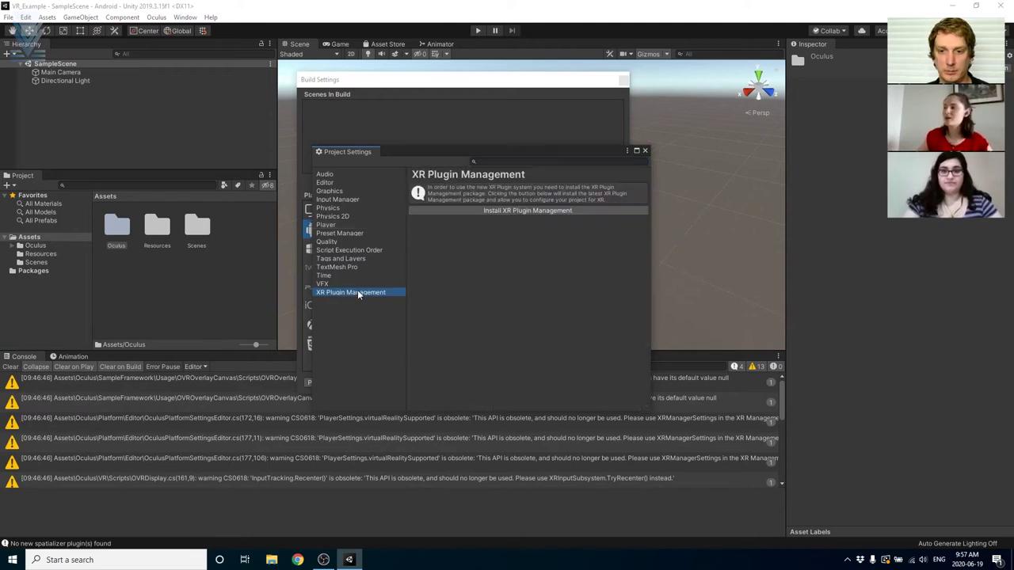
click(515, 211)
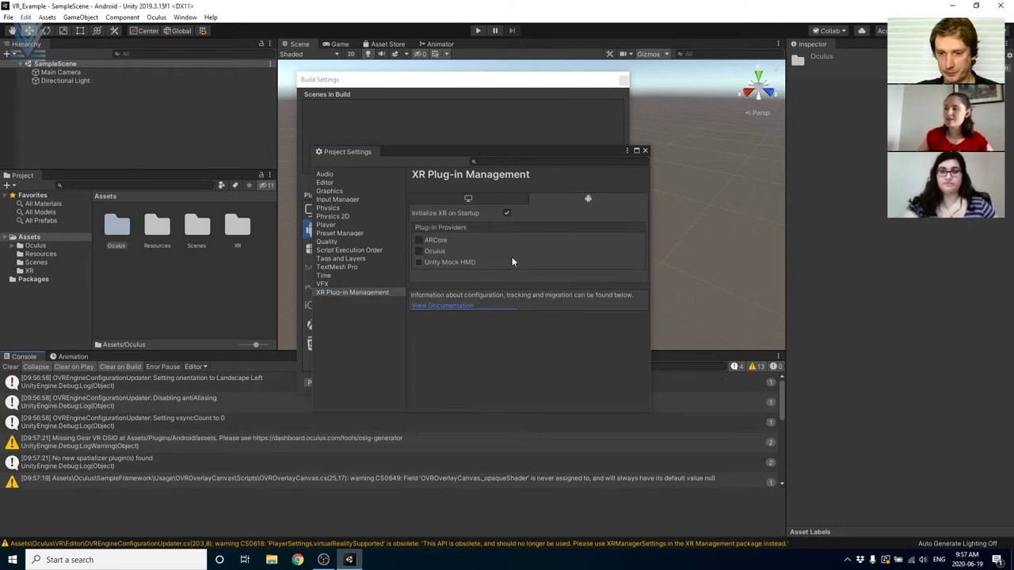
click(418, 251)
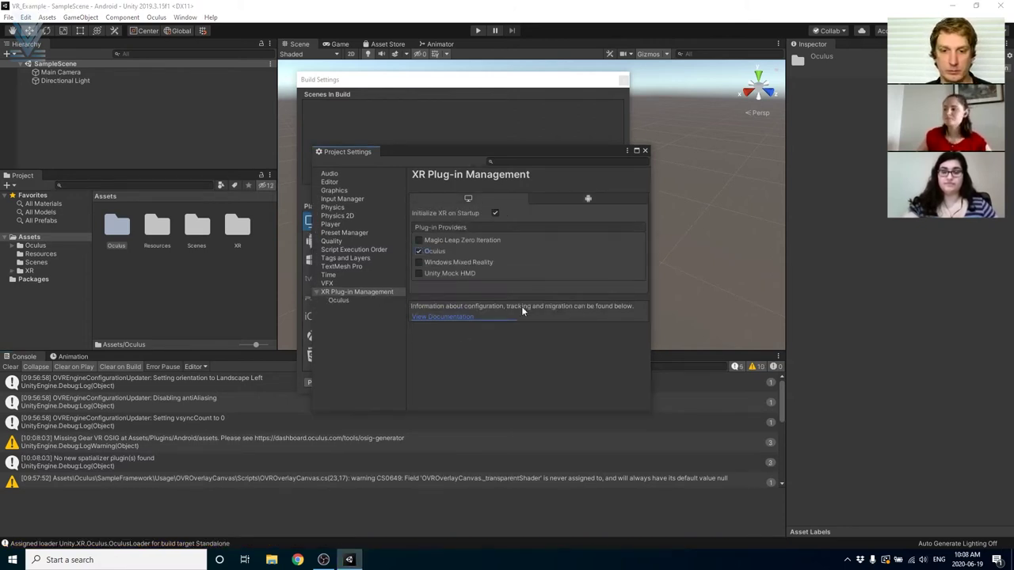
click(338, 300)
click(556, 192)
click(645, 150)
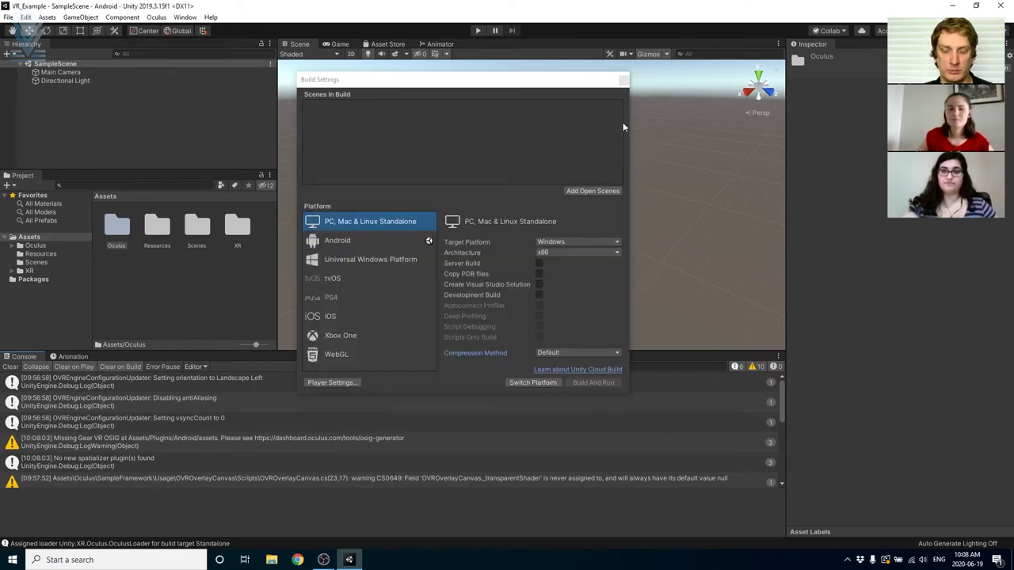
click(624, 80)
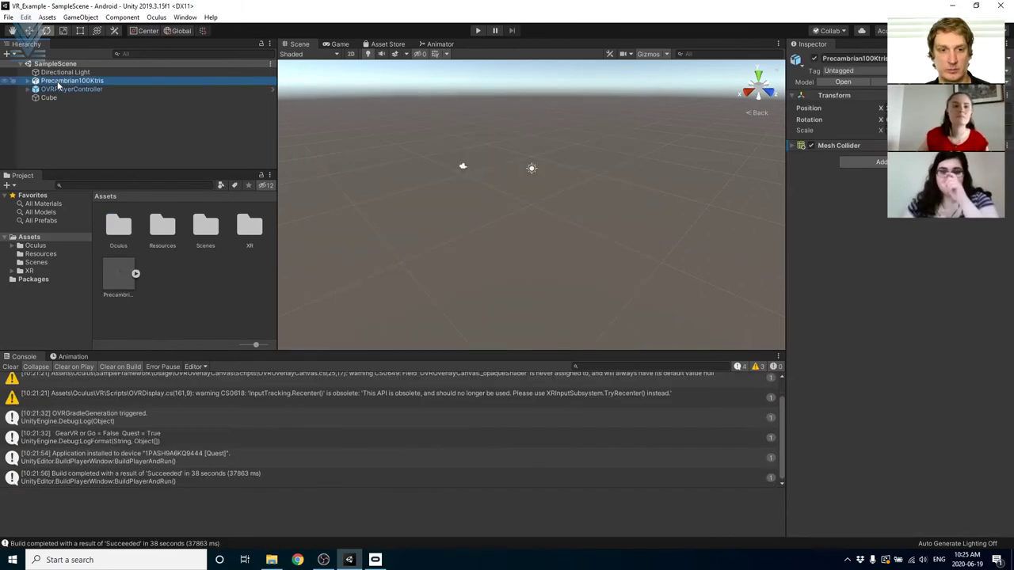
Step: Filter the Package Manager to show only packages installed in the project
click(57, 72)
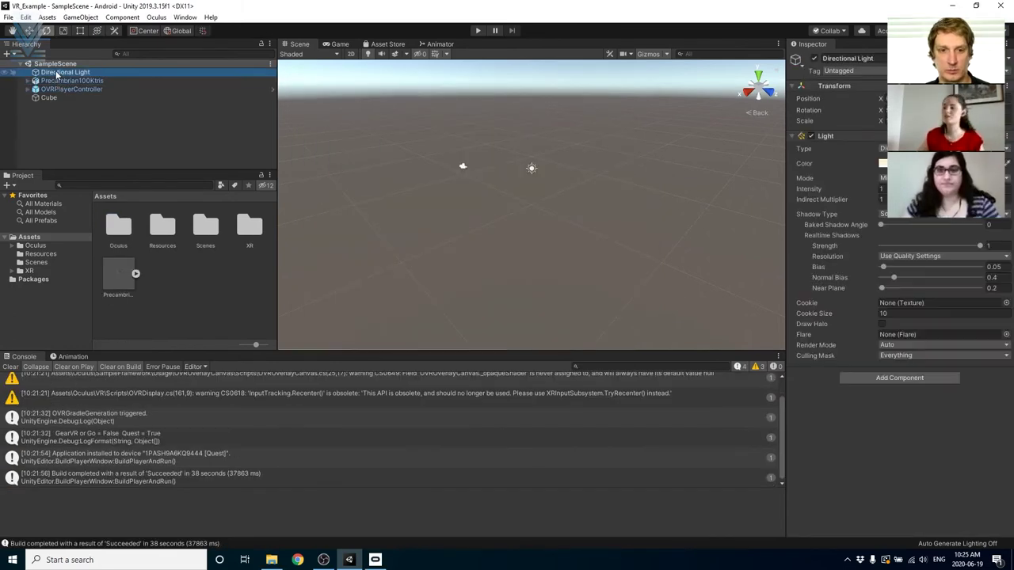
click(100, 120)
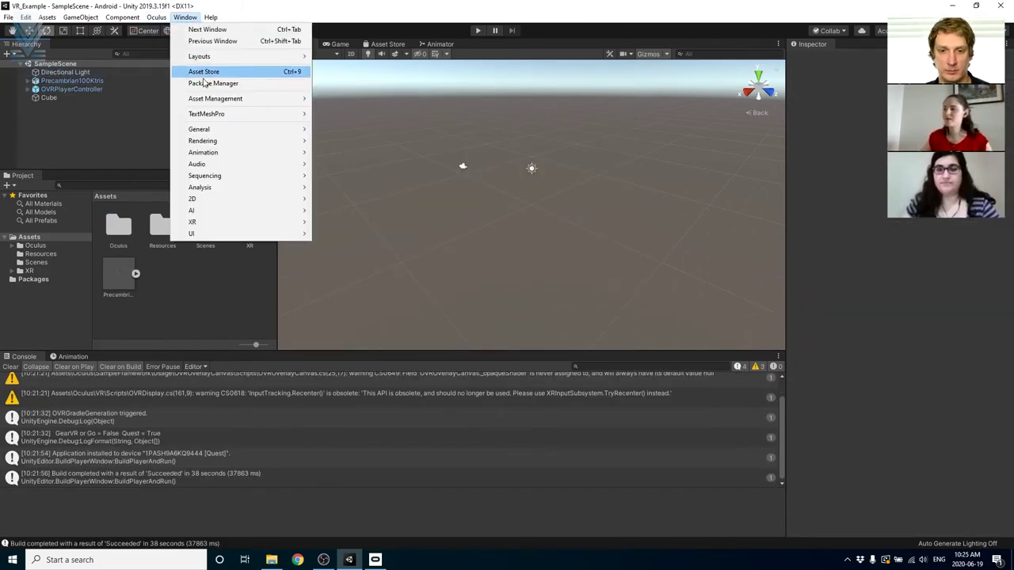
click(207, 83)
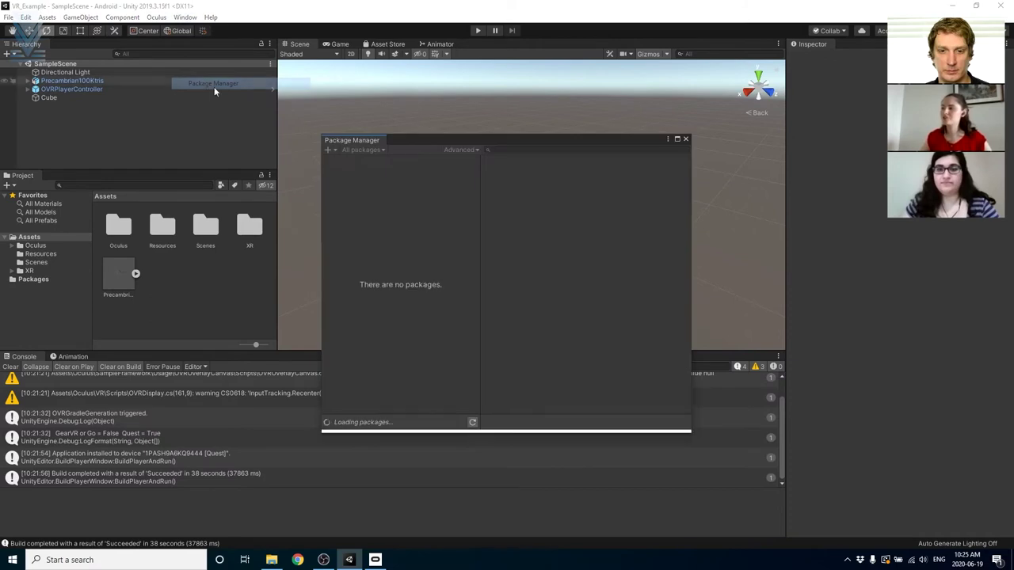
click(362, 150)
click(366, 172)
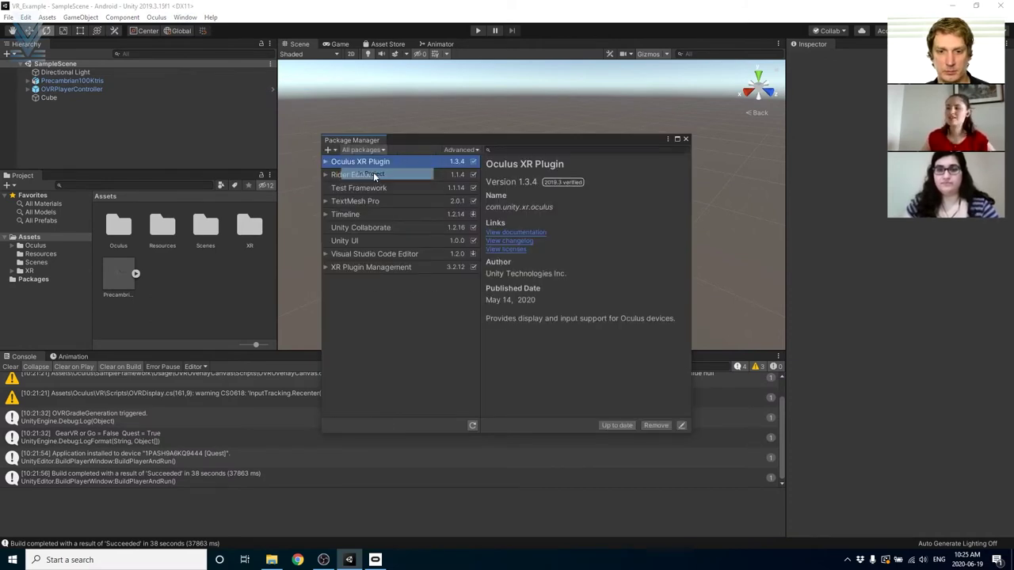
Step: Review the Unity UI, VS Code Editor and XR Plugin Management packages, then Build And Run
click(361, 240)
click(362, 252)
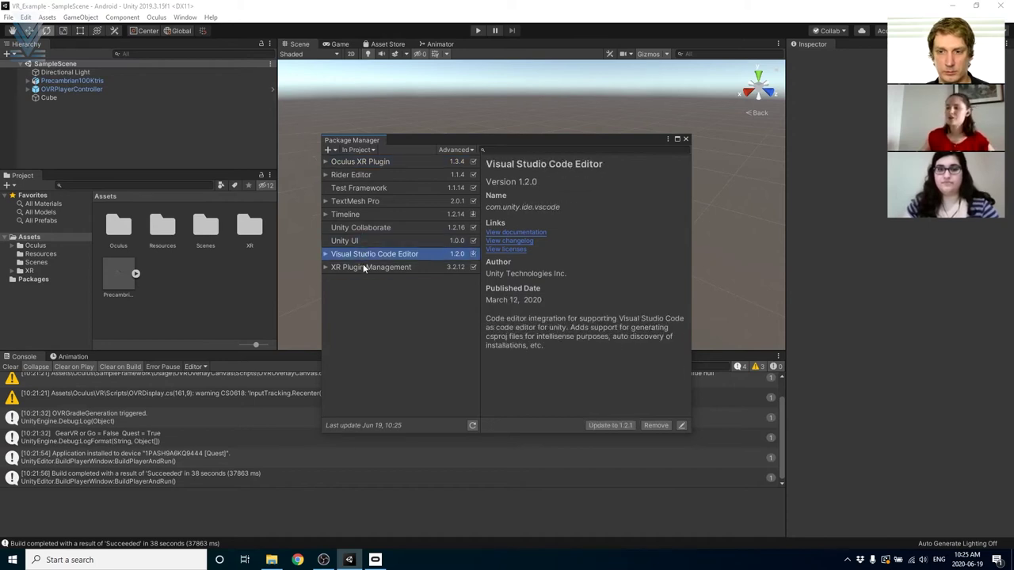
click(364, 268)
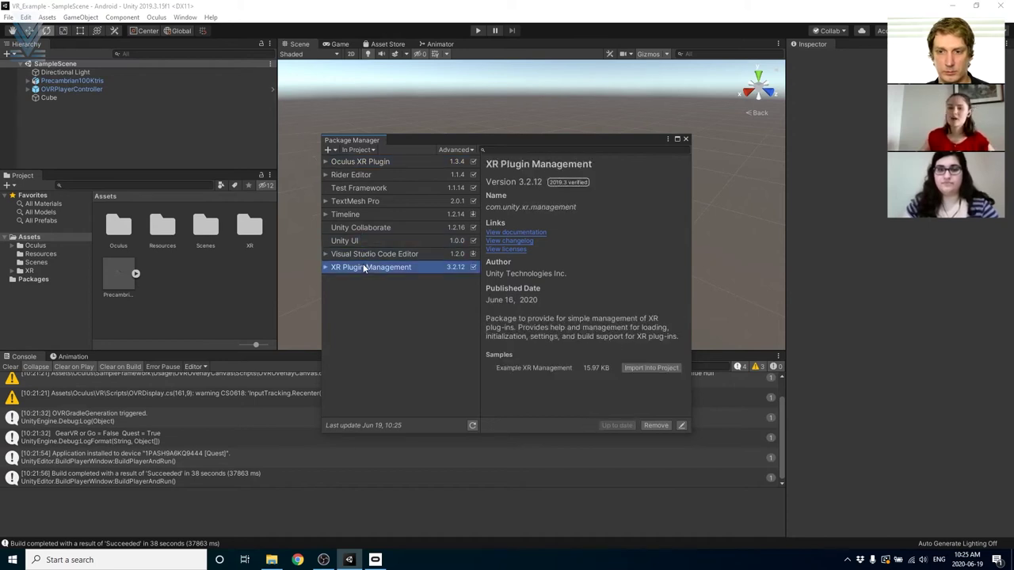
click(686, 139)
click(8, 17)
click(42, 134)
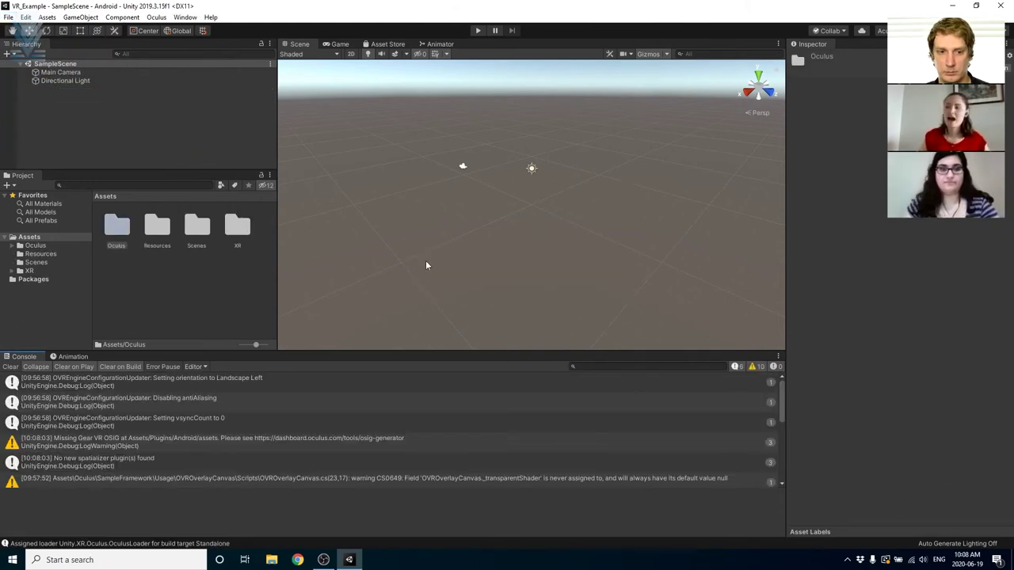
Step: Search the assets for OVR and add the OVRPlayerController prefab to the scene hierarchy
click(133, 186)
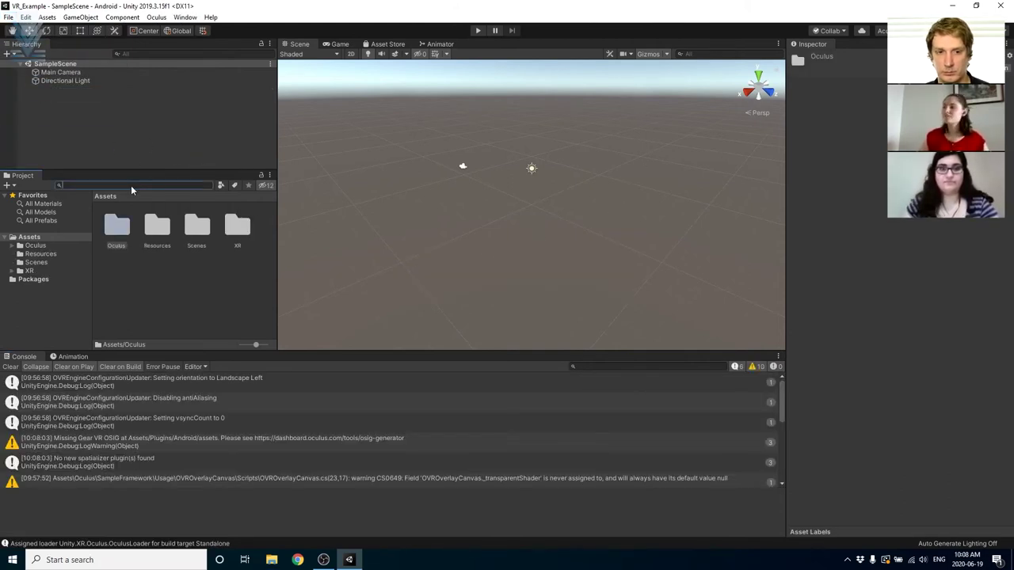
text(OVRPlay)
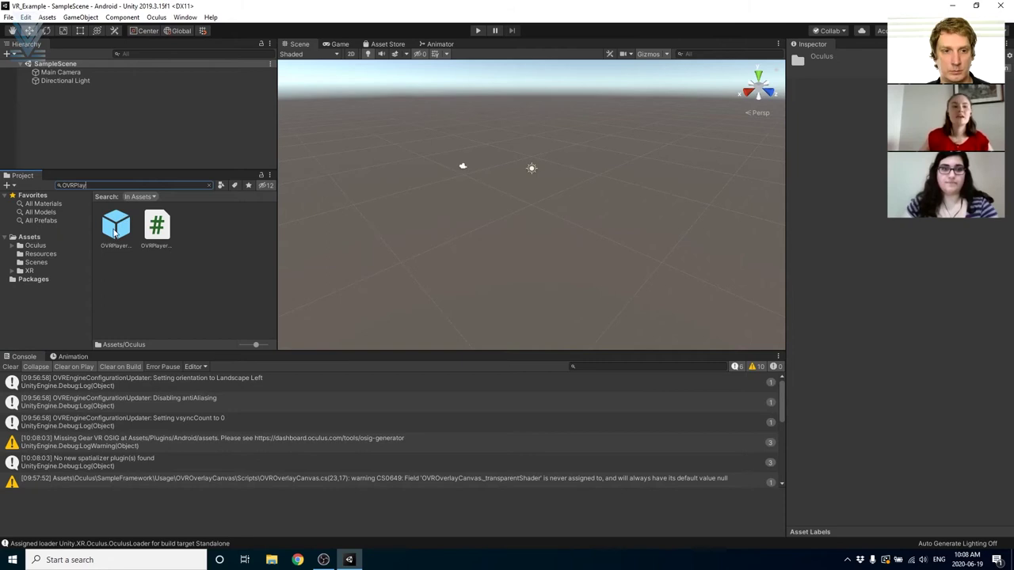
click(115, 228)
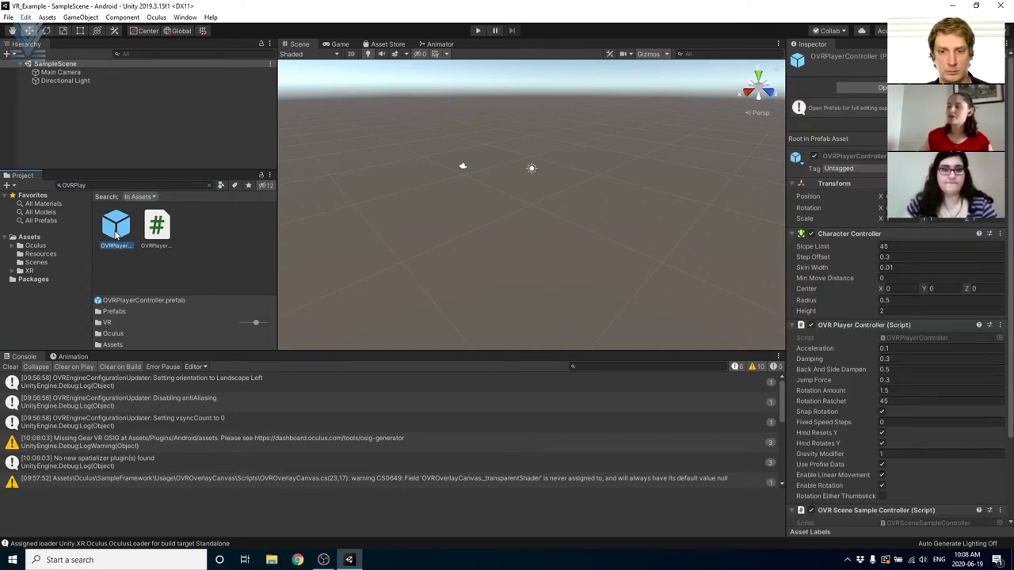
drag(115, 232, 56, 68)
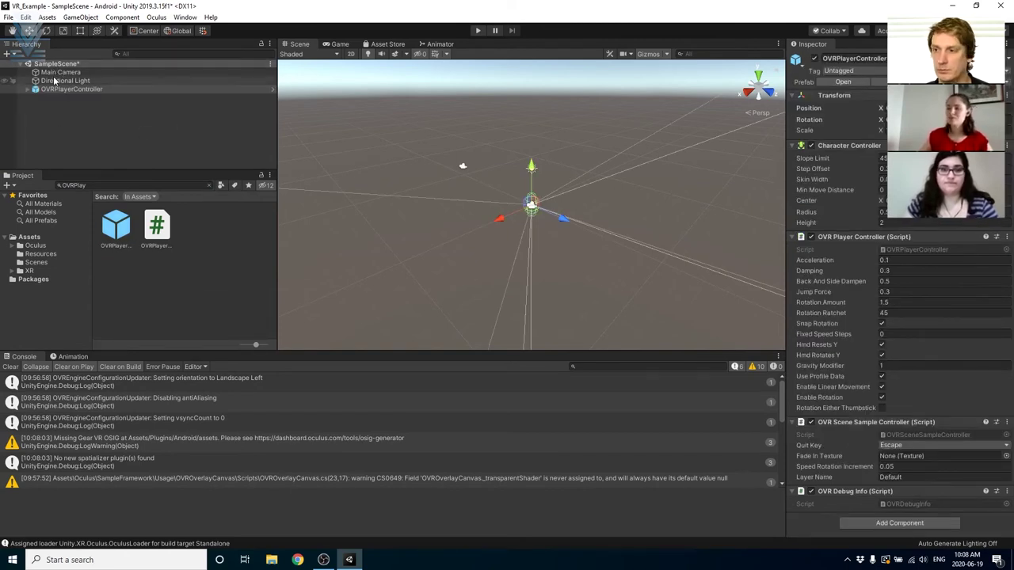
Step: Delete the Main Camera and expand OVRPlayerController to select its OVRCameraRig
click(58, 72)
right_click(57, 76)
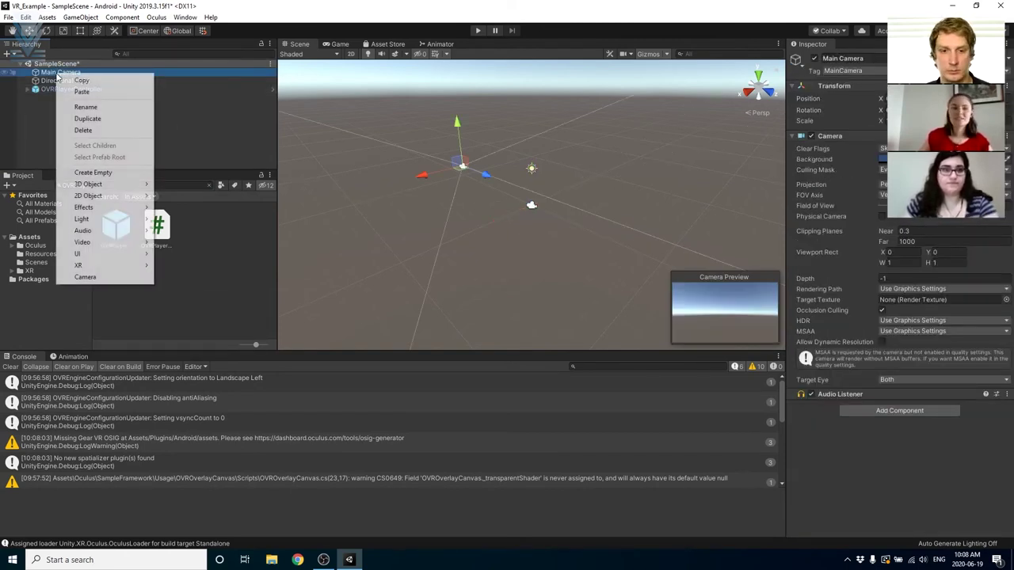
click(87, 131)
click(64, 80)
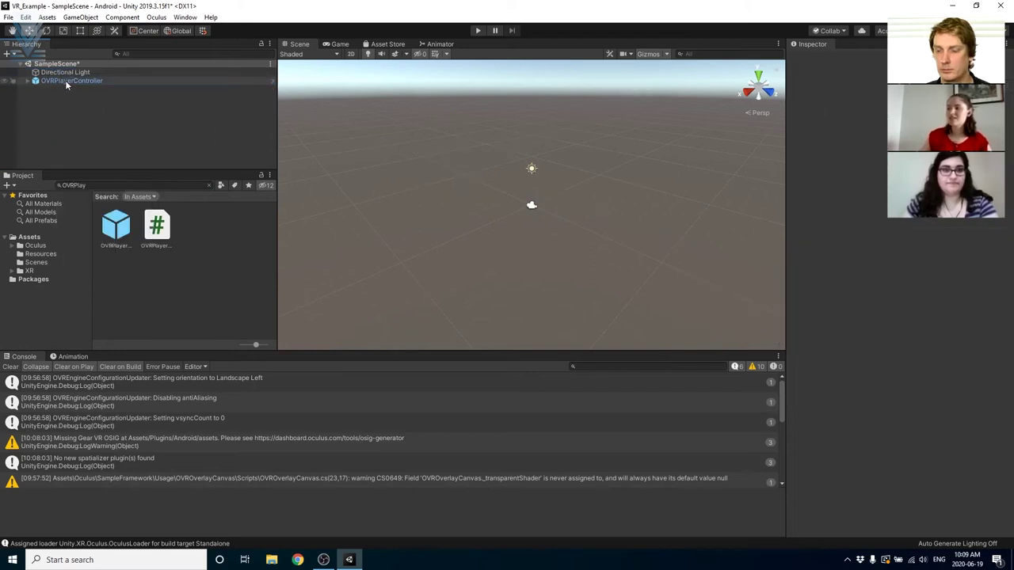
click(28, 80)
click(72, 98)
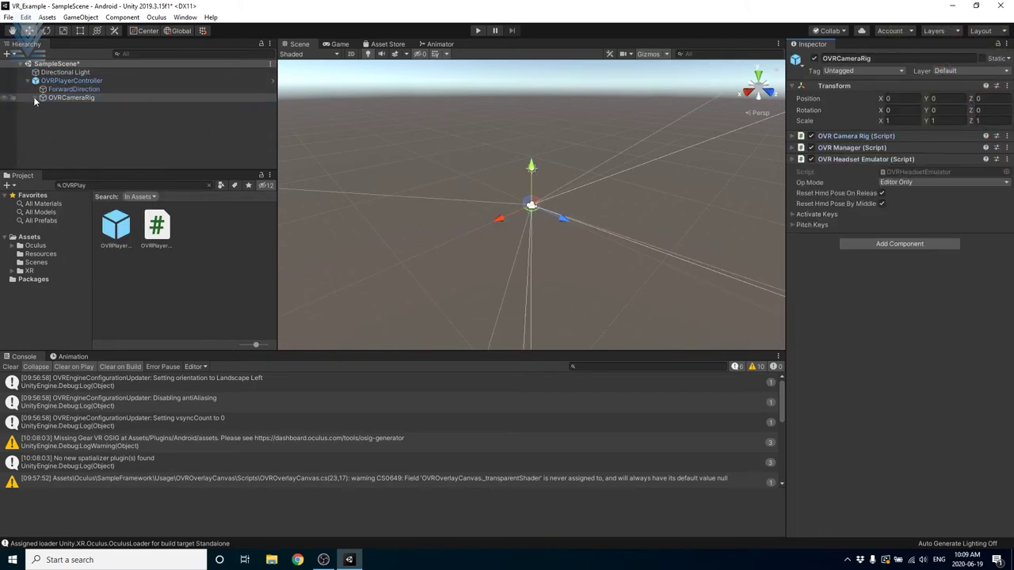
Step: Expand OVRCameraRig to TrackingSpace and drop the LocalAvatar prefab (searched 'LocalA') under it
click(35, 97)
click(42, 106)
click(79, 148)
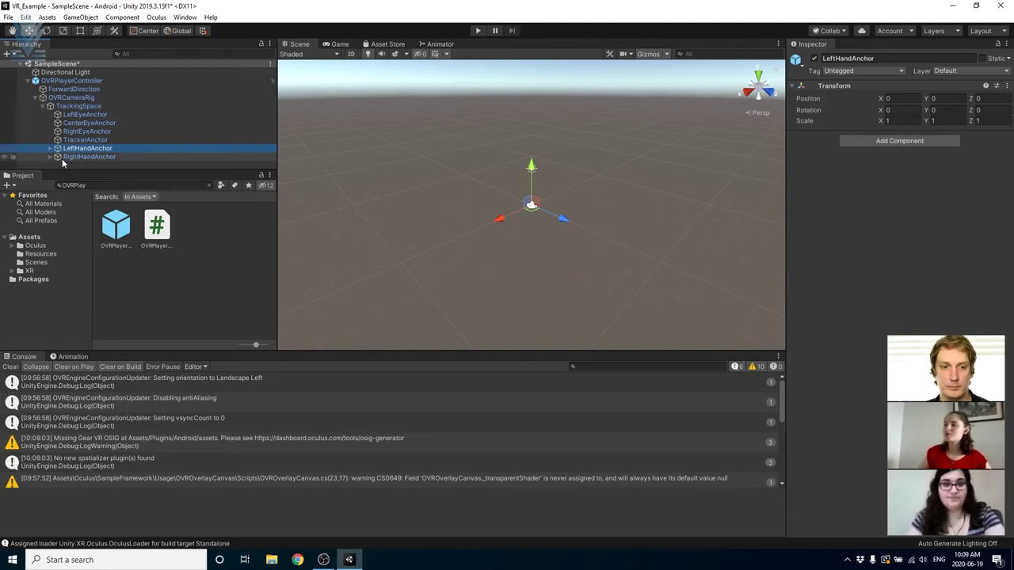
click(68, 156)
click(109, 186)
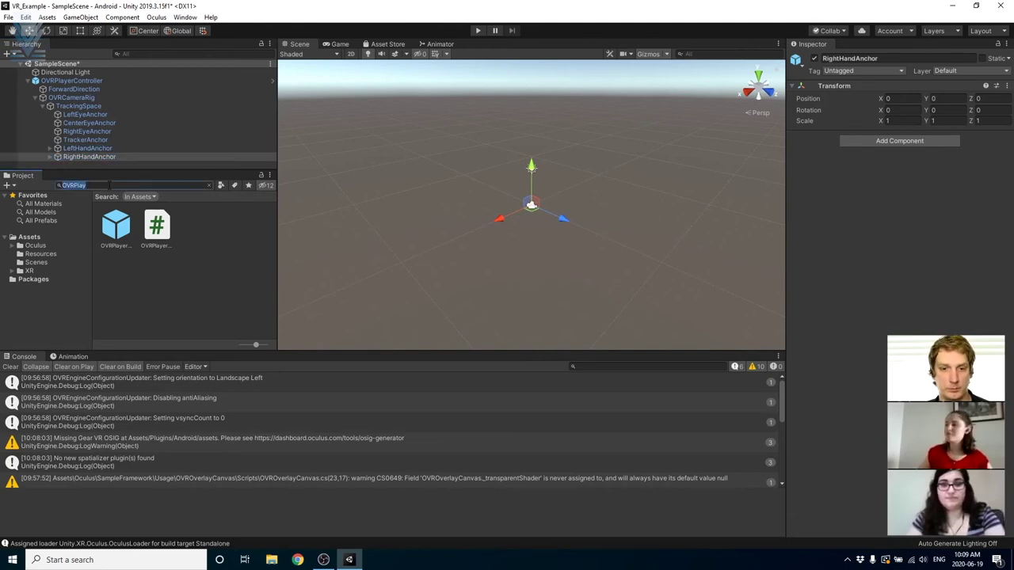
key(BackSpace)
text(LocalA)
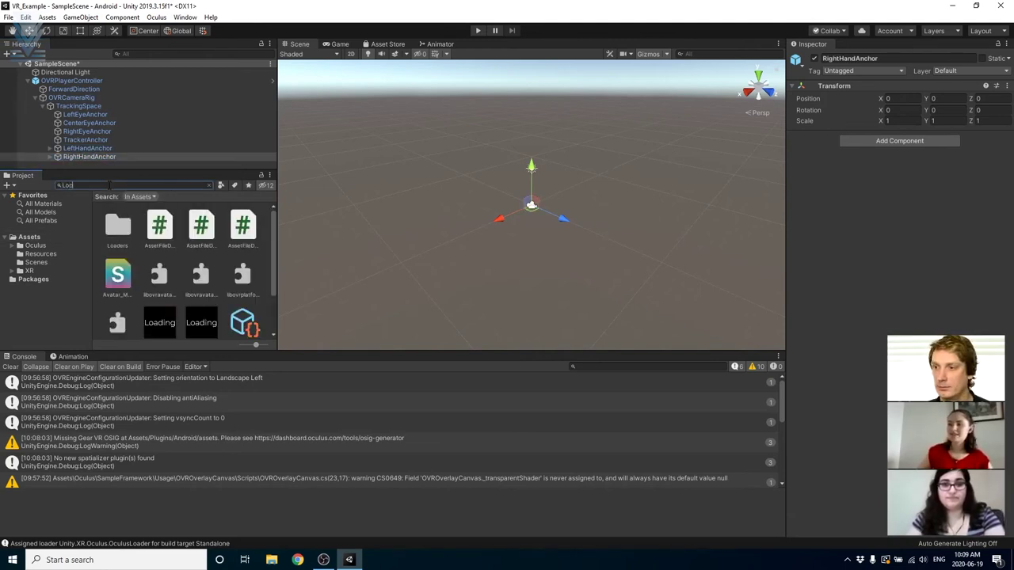
click(155, 225)
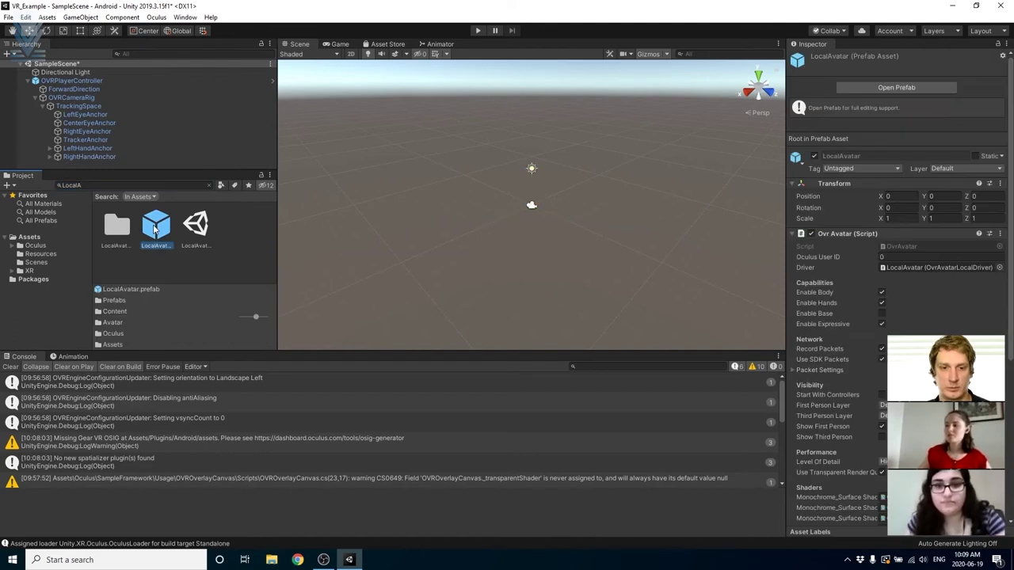
drag(165, 228, 71, 111)
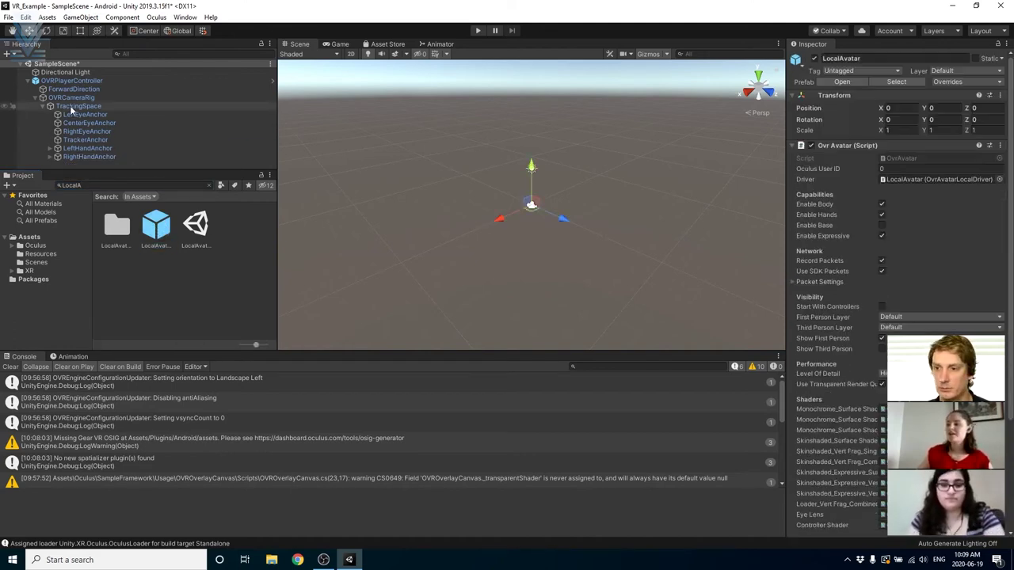
Step: Turn off Enable Hands and Enable Expressive on the LocalAvatar's Ovr Avatar component
click(881, 214)
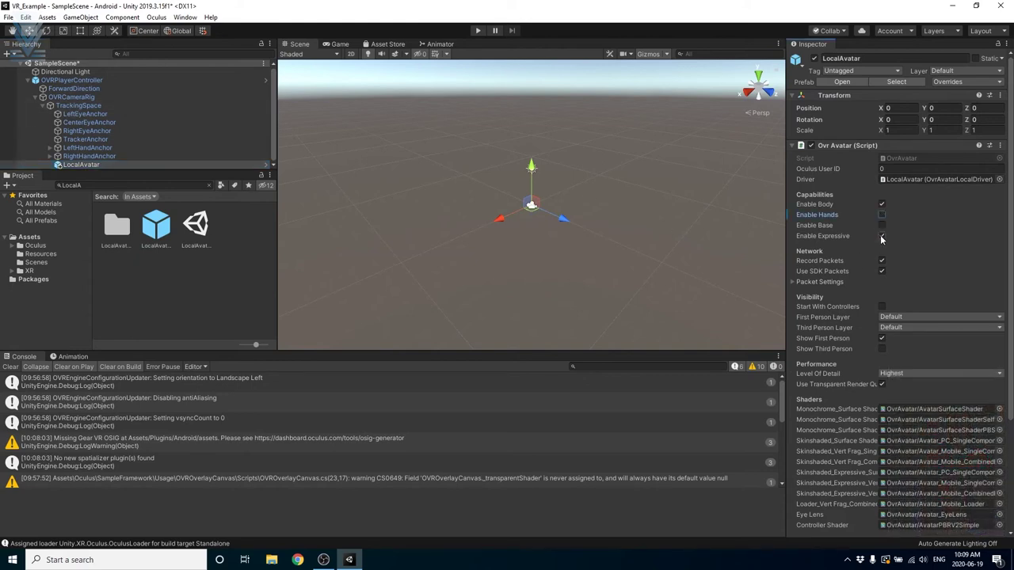
click(881, 237)
scroll(959, 250, down, 5)
scroll(959, 254, up, 3)
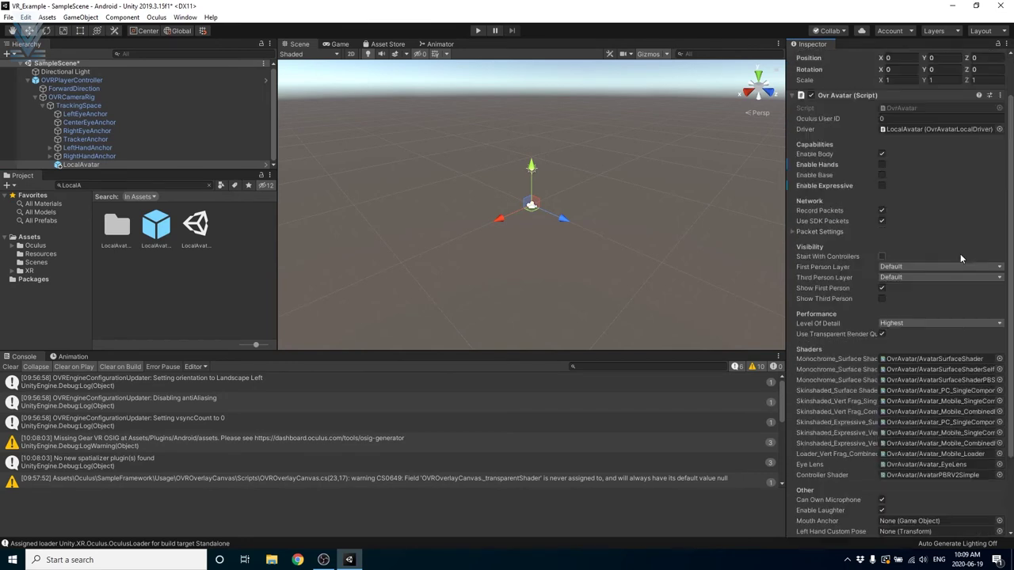
scroll(960, 254, up, 3)
click(792, 145)
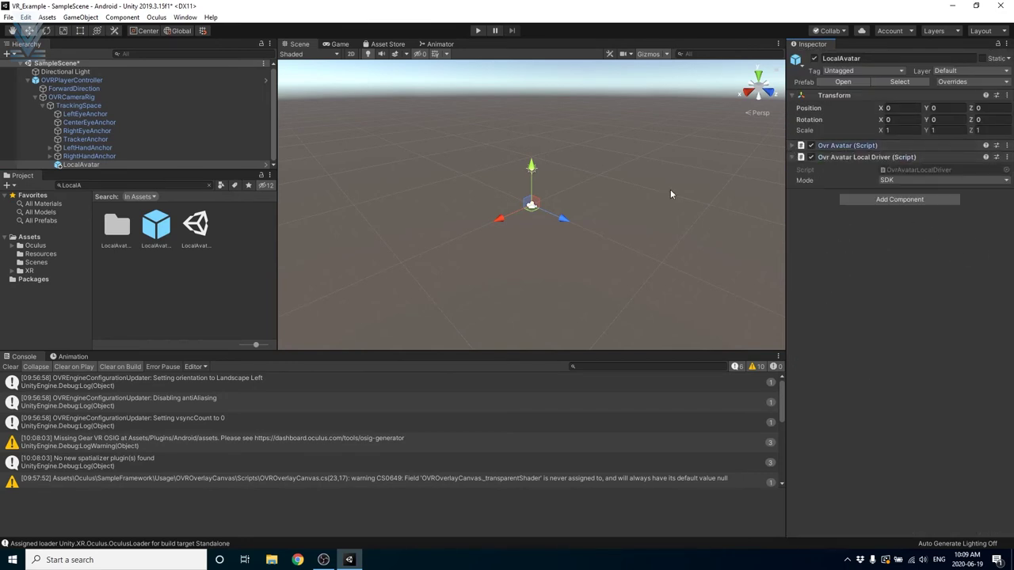
click(134, 185)
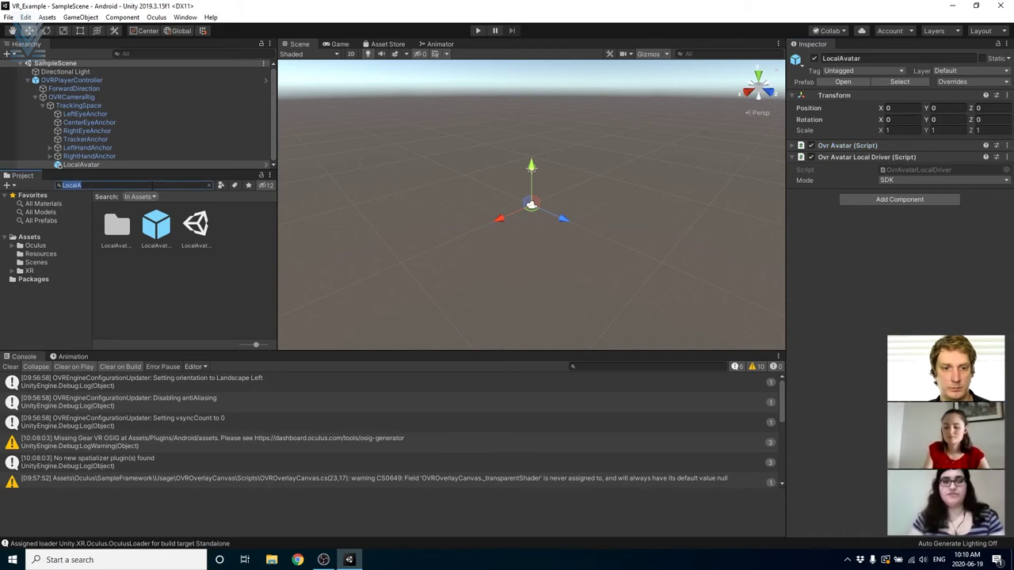
Step: Search 'custom' and place CustomHandLeft under LeftHandAnchor and CustomHandRight under RightHandAnchor
text(custo)
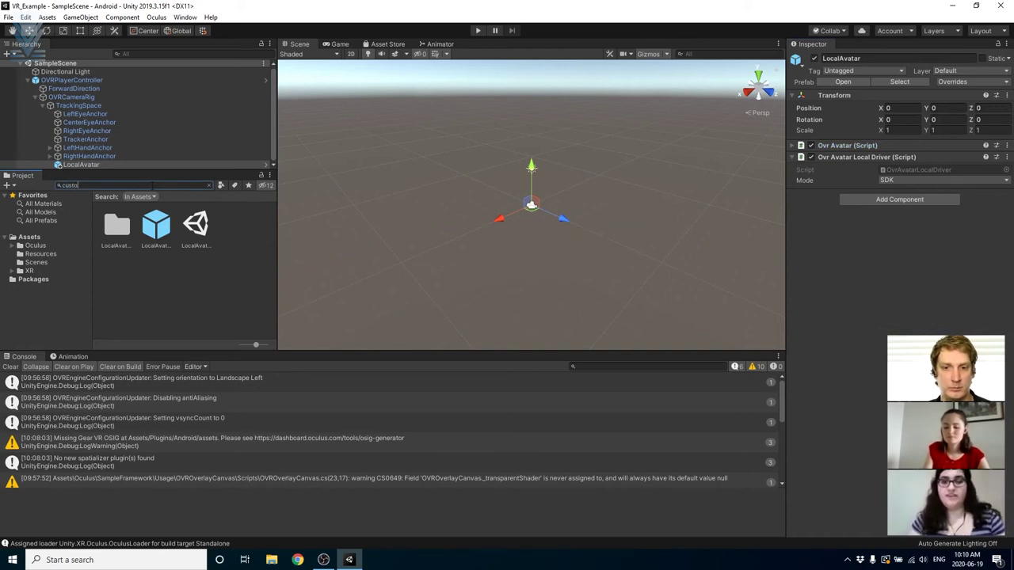
text(m)
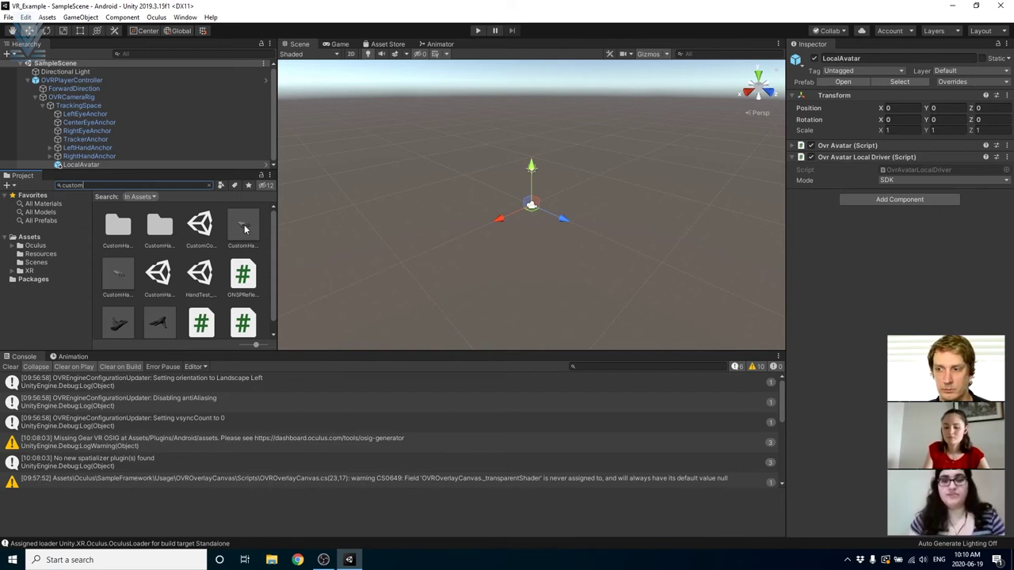
click(79, 148)
click(48, 148)
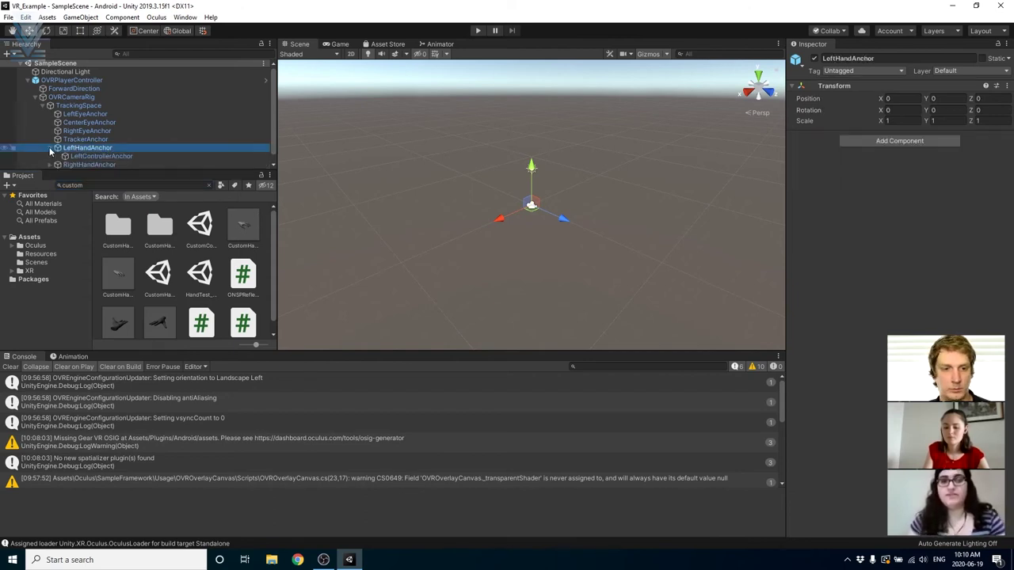
scroll(50, 147, down, 1)
click(49, 148)
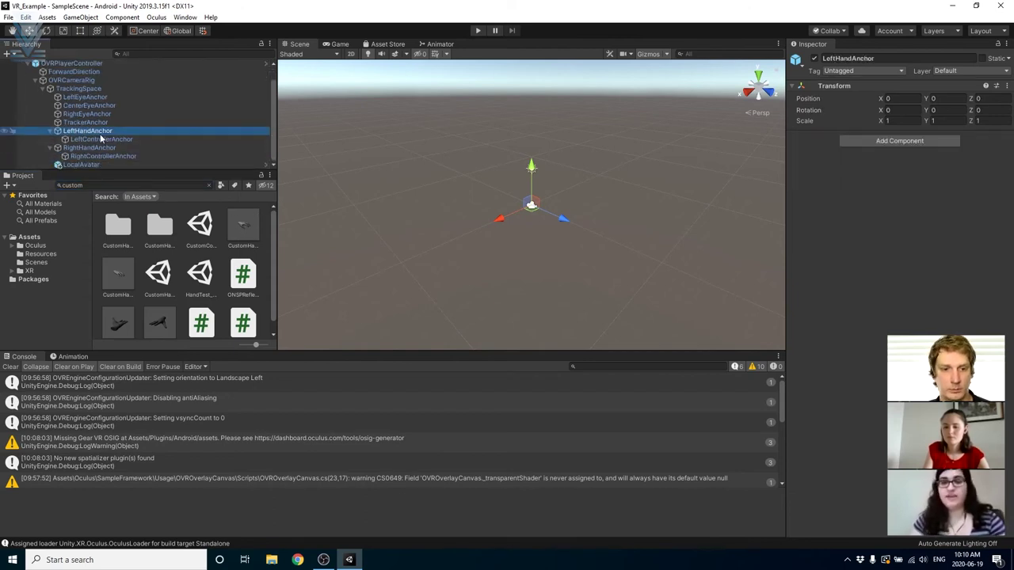
click(248, 228)
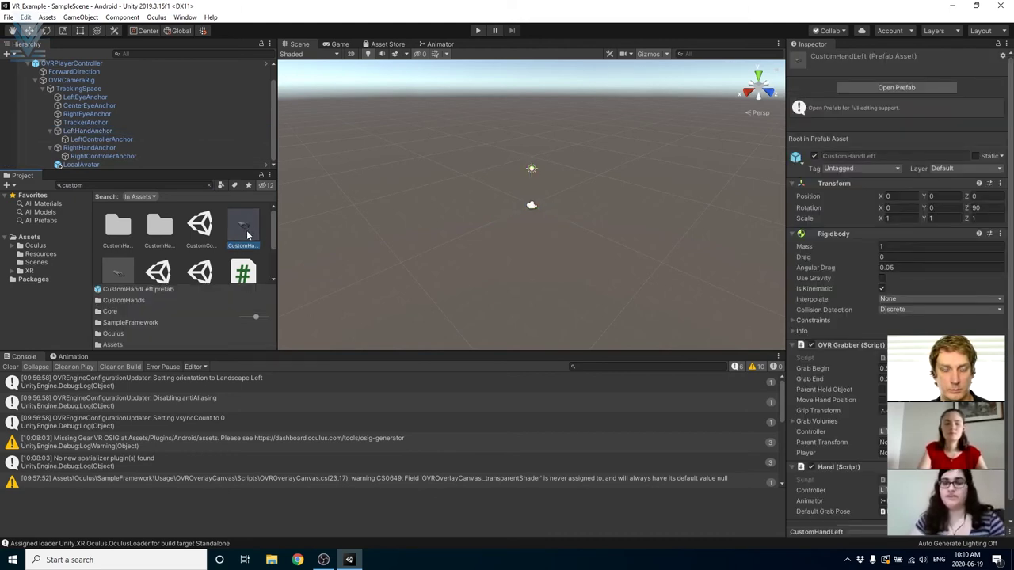
drag(244, 236, 74, 136)
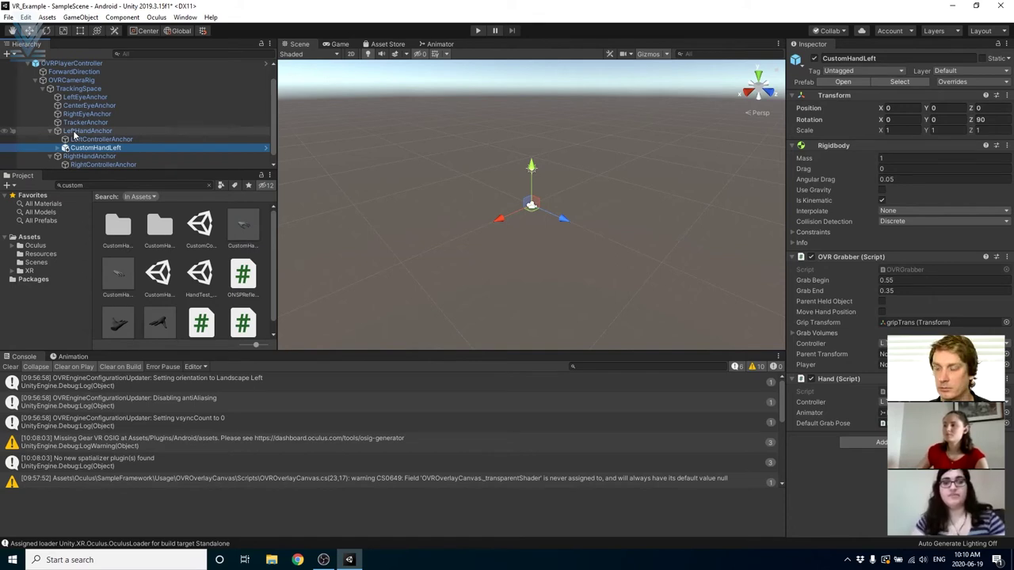
scroll(170, 152, down, 1)
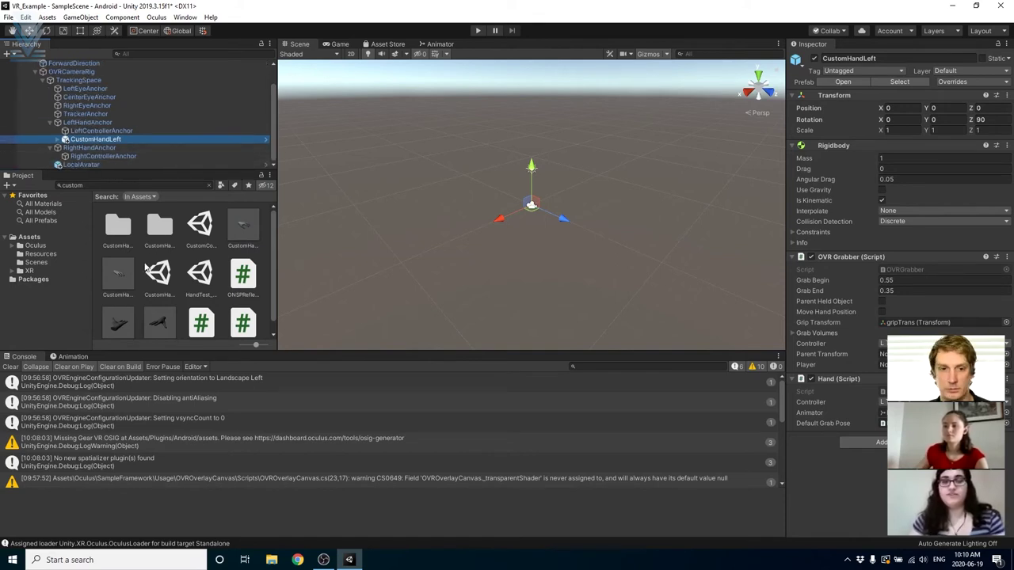
click(119, 272)
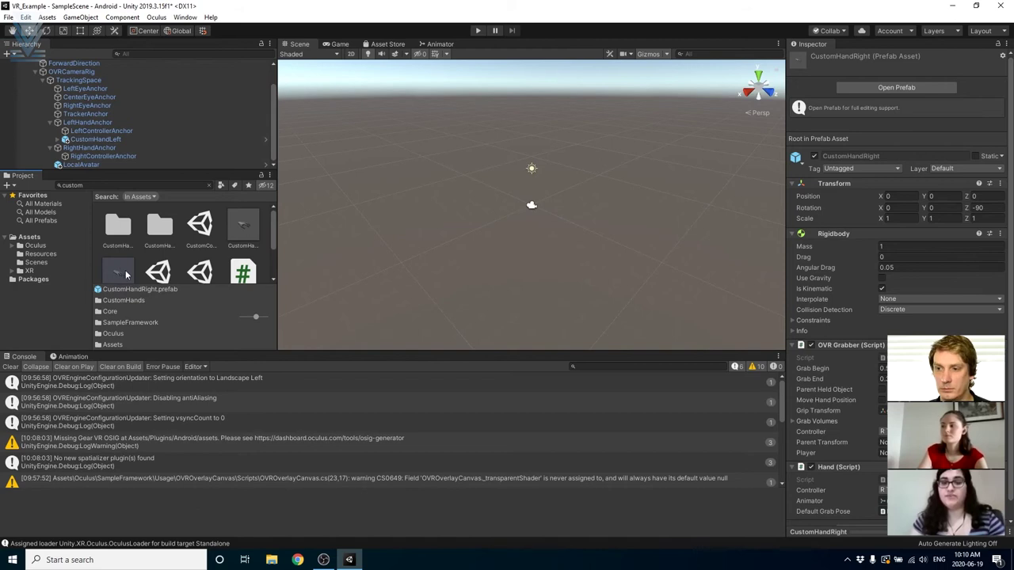
drag(123, 276, 84, 150)
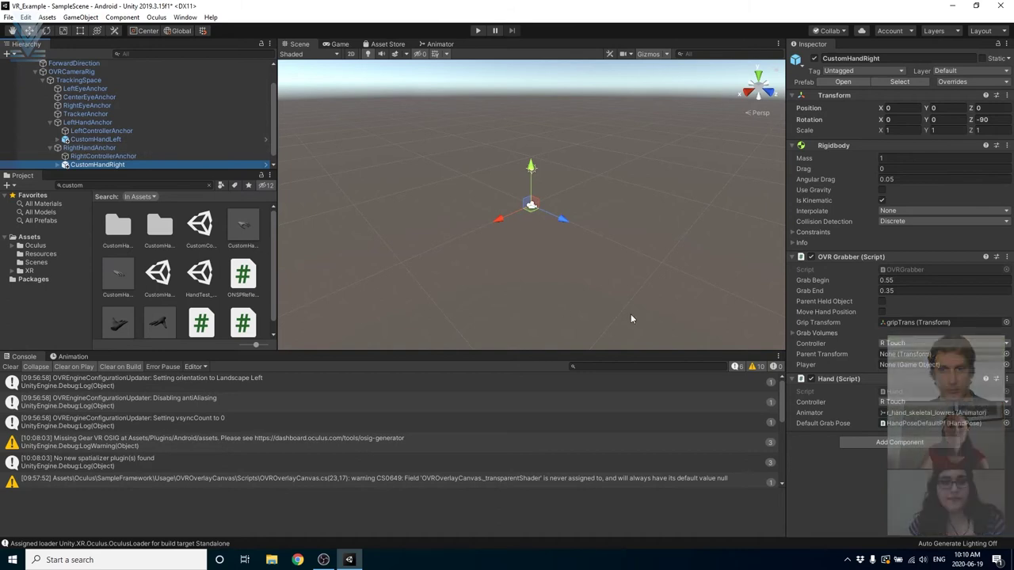
Step: Enable Parent Held Object in the OVR Grabber of both CustomHandRight and CustomHandLeft
click(882, 301)
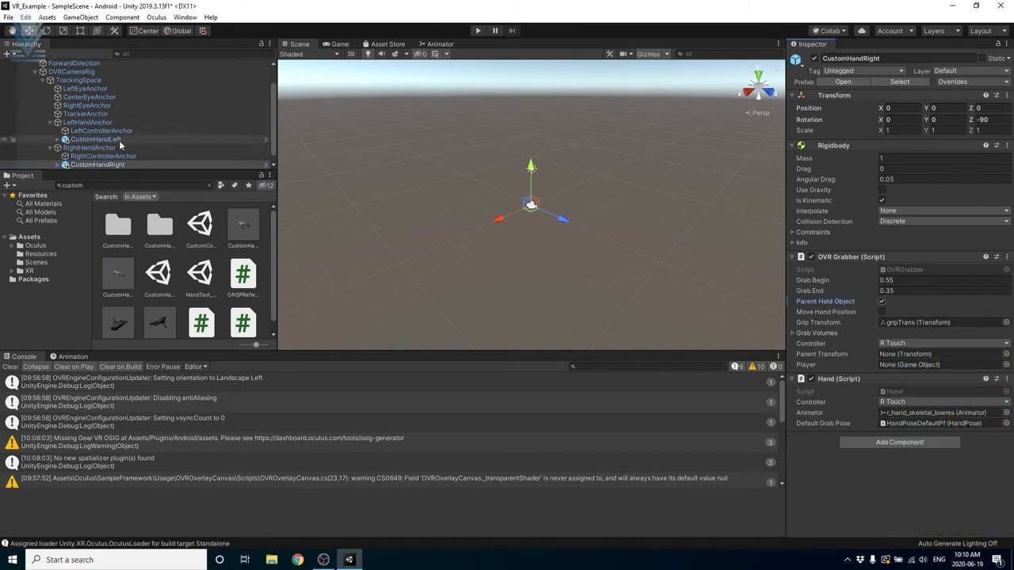
click(95, 140)
click(882, 302)
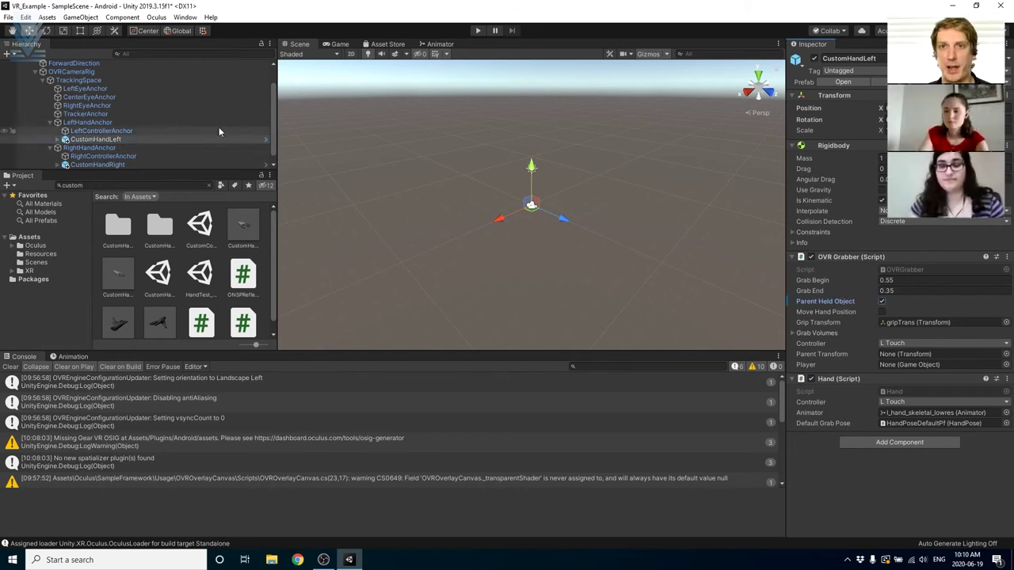
scroll(206, 130, up, 1)
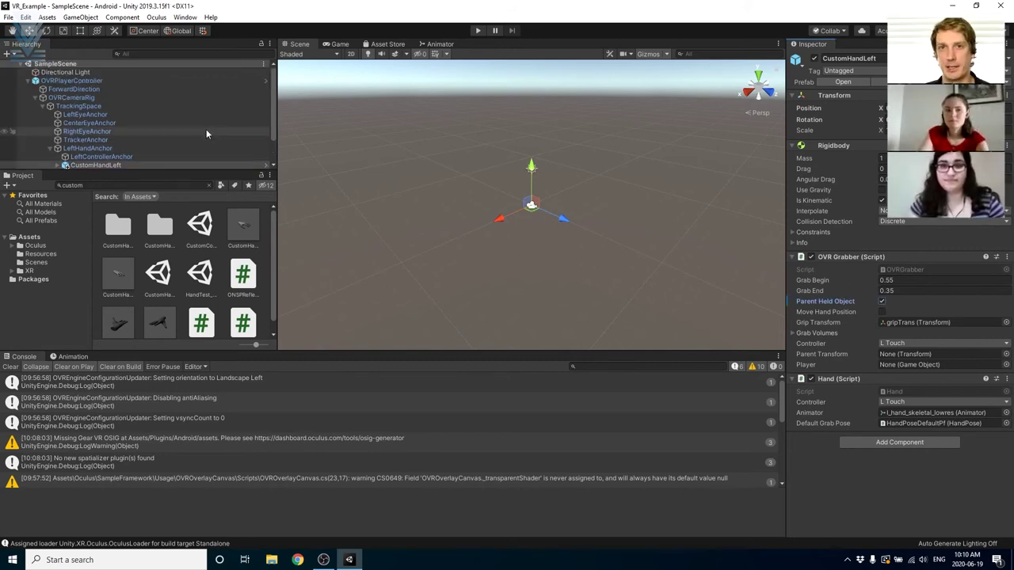
Step: Collapse OVRPlayerController and arrange File Explorer's Downloads folder beside the Unity editor
click(28, 82)
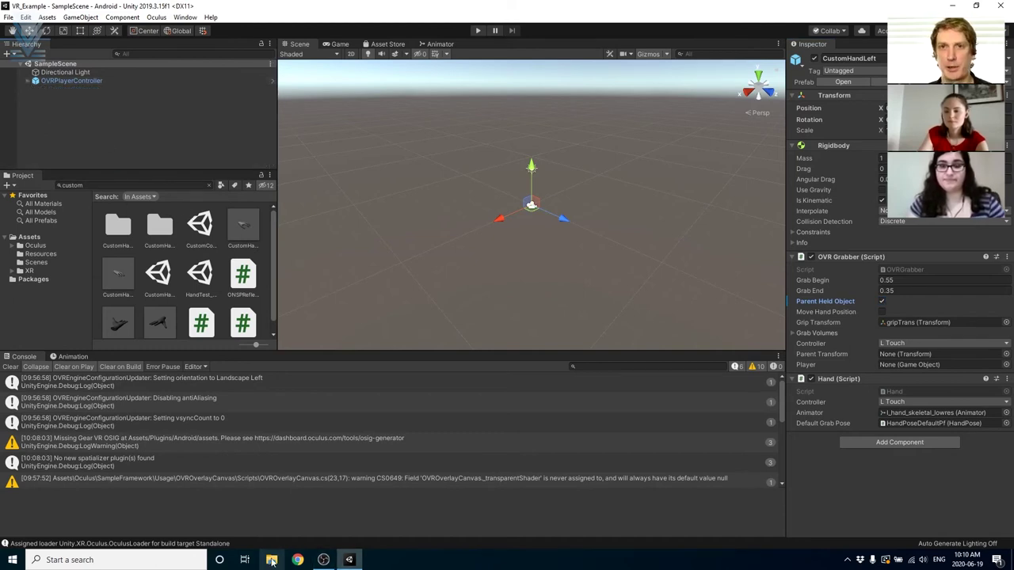
click(272, 560)
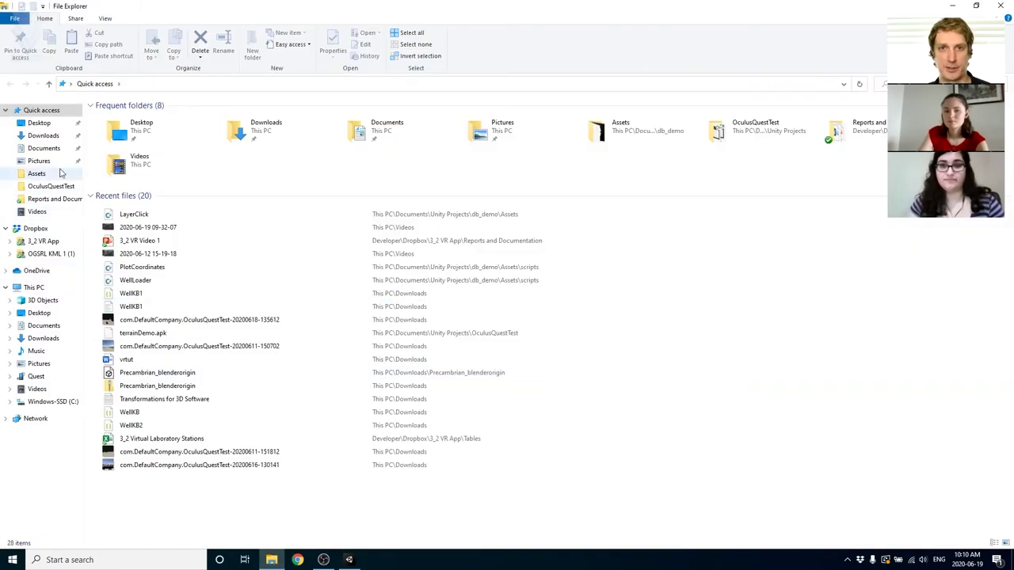
click(977, 6)
click(272, 560)
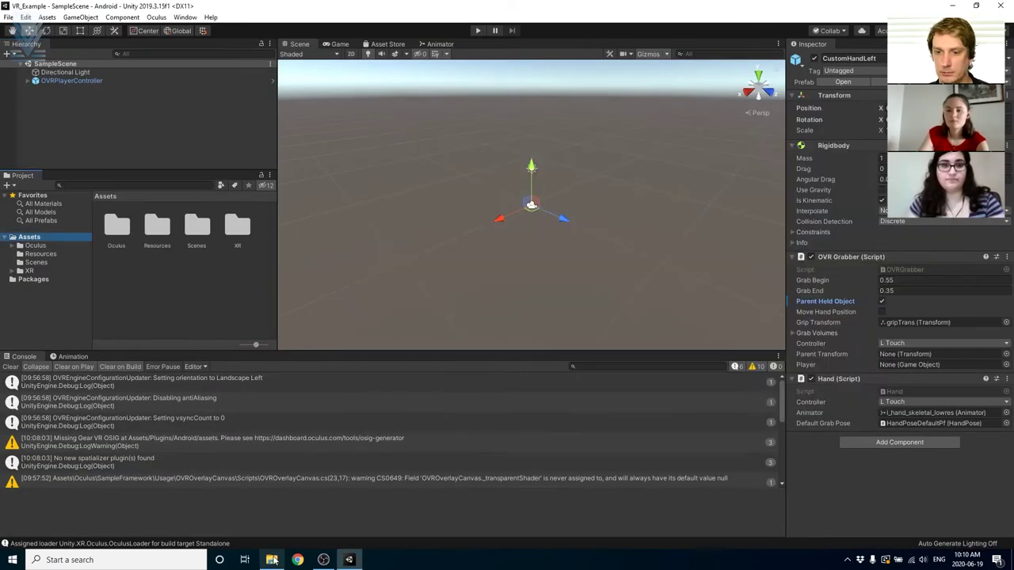
click(272, 560)
Step: Import Precambrian100Ktris into the project's Assets and drag it into the scene
drag(486, 313, 172, 279)
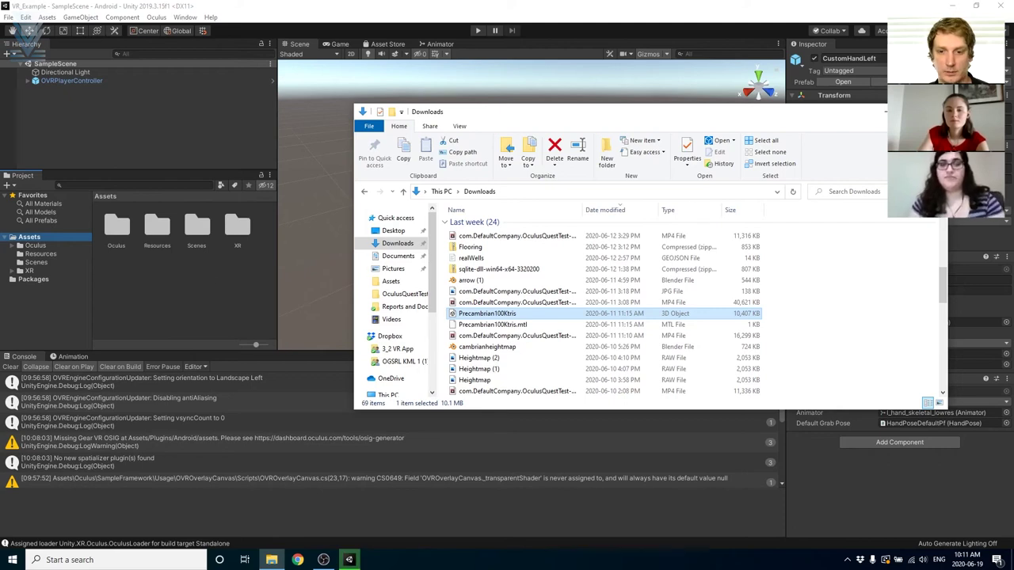
click(177, 290)
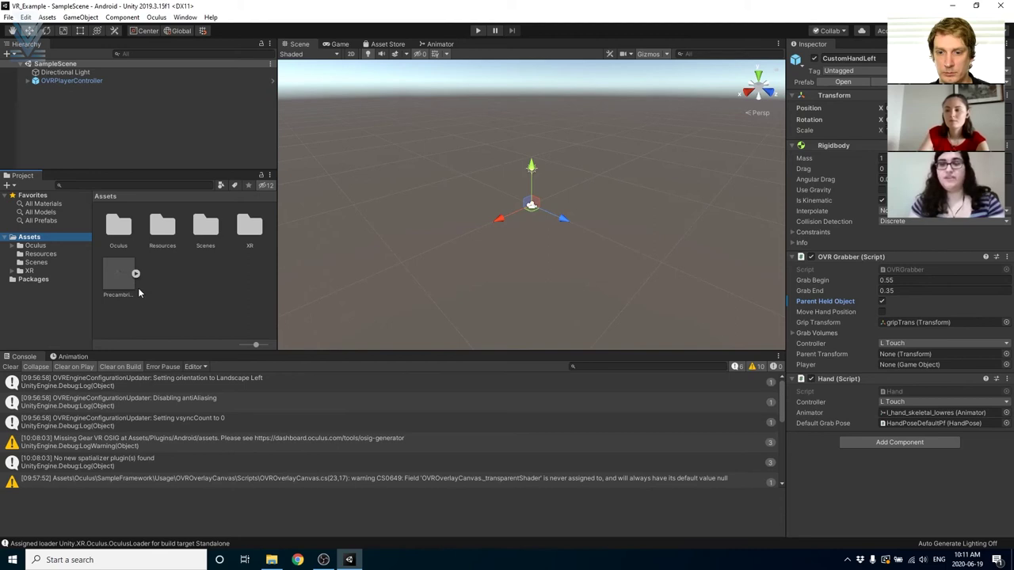
drag(120, 282, 682, 124)
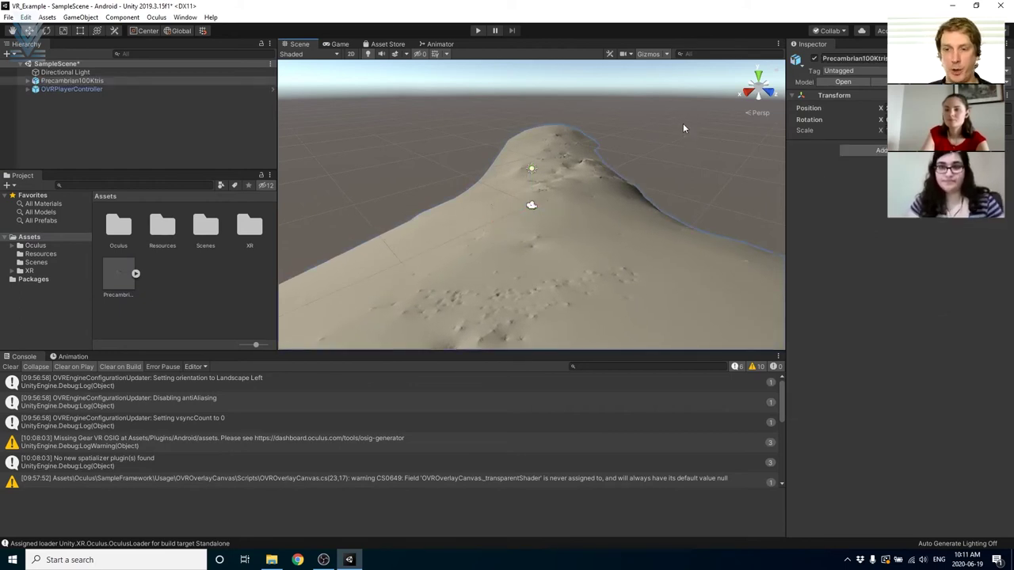
Step: Zoom out, frame the Precambrian100Ktris terrain, and inspect its 'default' child mesh
scroll(686, 152, down, 6)
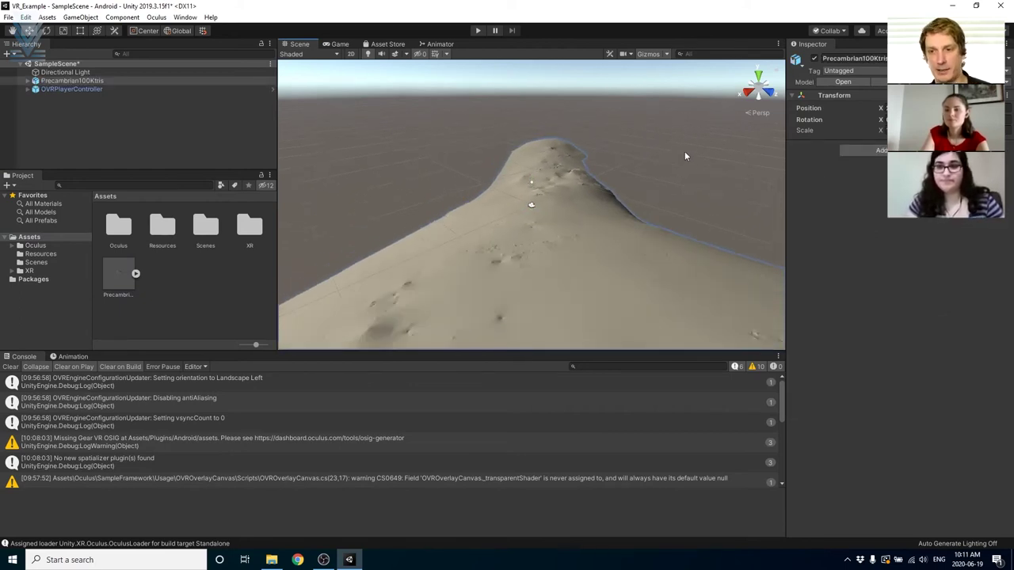
scroll(687, 159, down, 4)
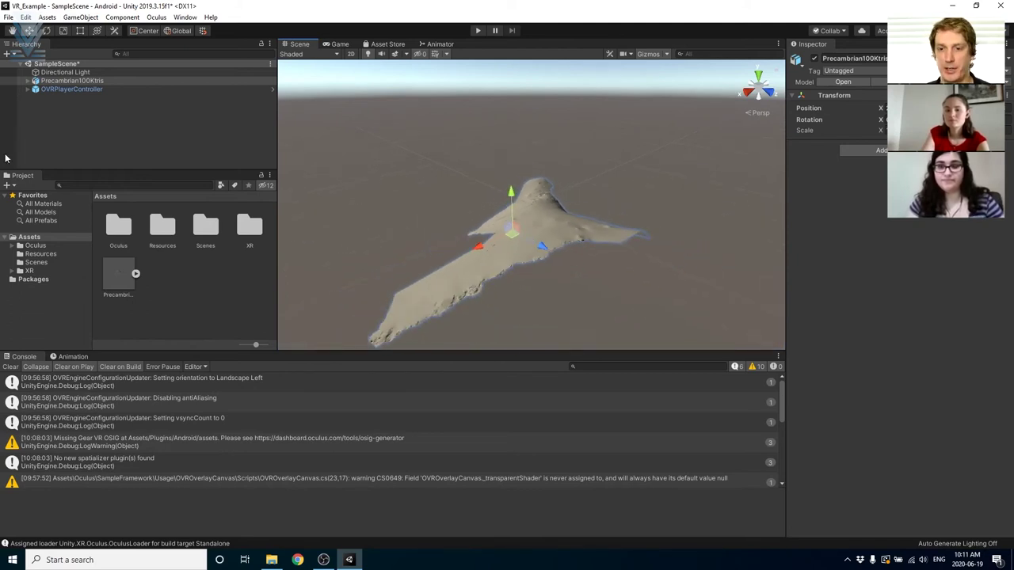
scroll(493, 257, up, 3)
click(10, 81)
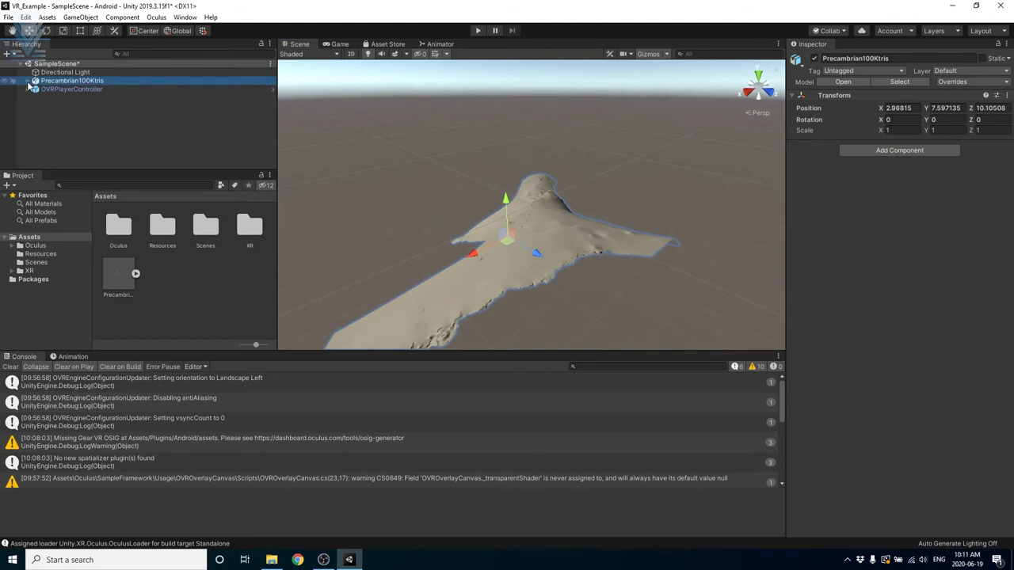
key(Right)
key(Down)
click(63, 80)
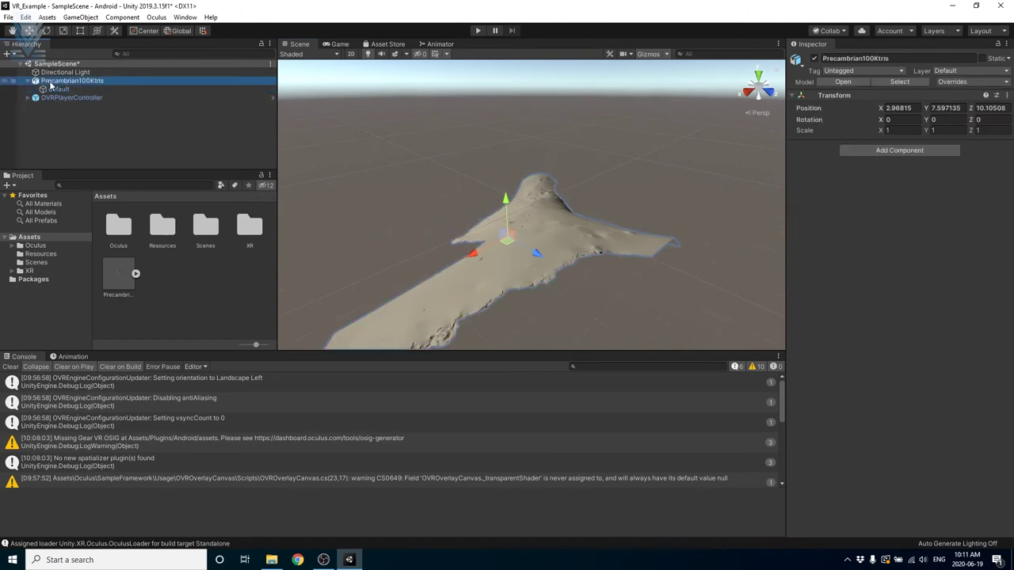
click(65, 91)
click(65, 81)
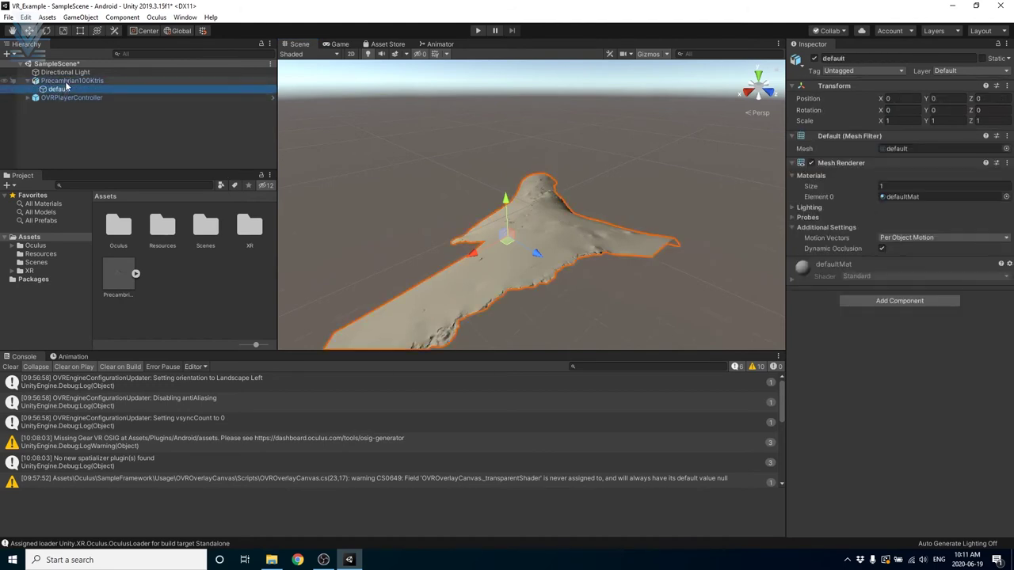
click(899, 150)
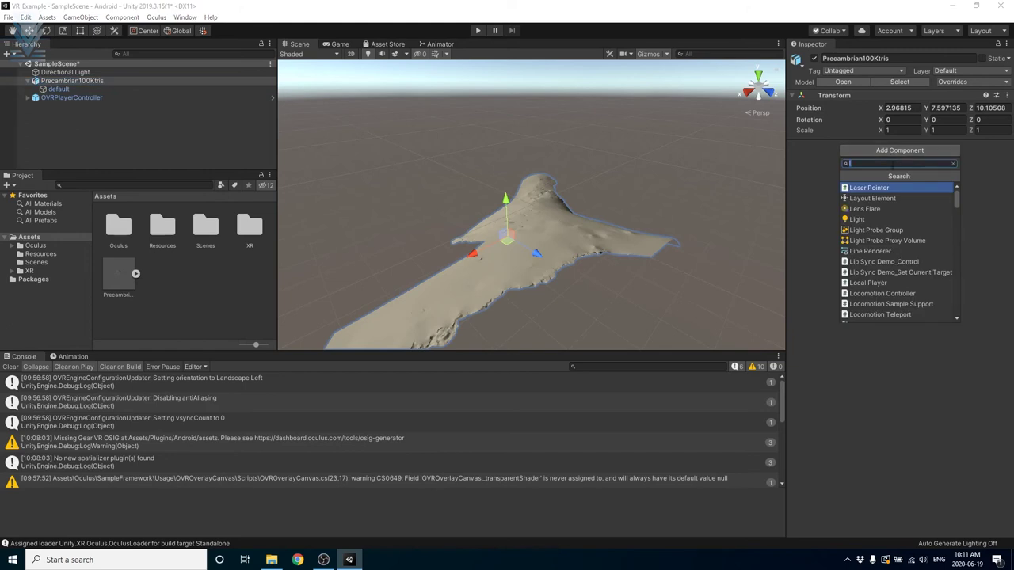
Step: Add a Mesh Collider to the terrain using its 'default' mesh, then fold the component away
text(mesh)
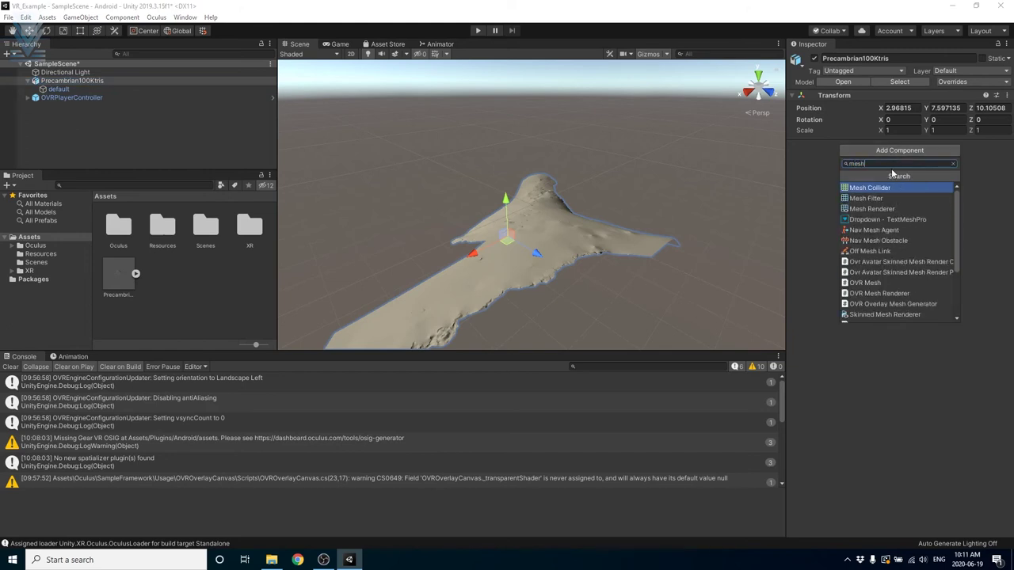
click(885, 190)
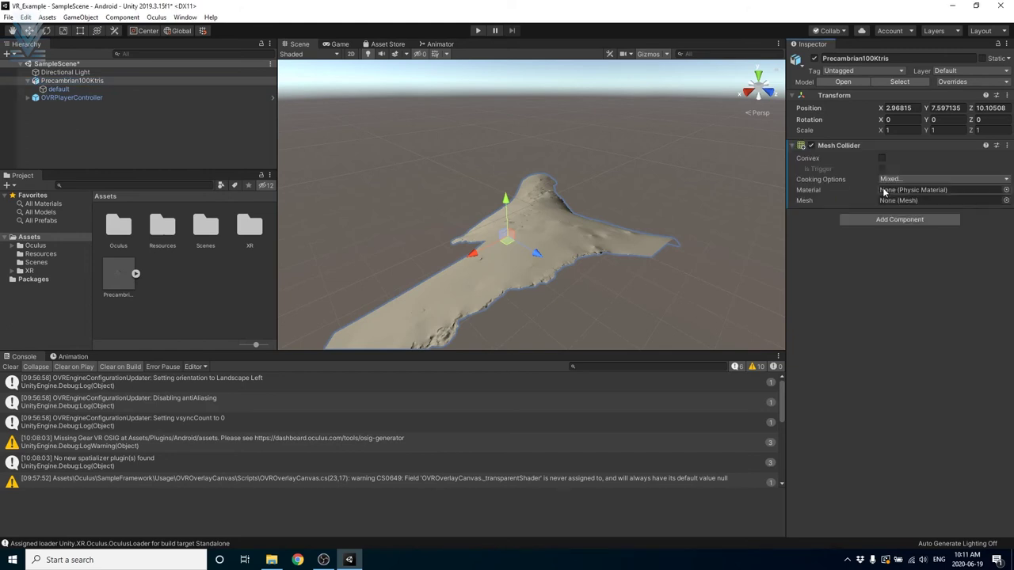
click(1006, 200)
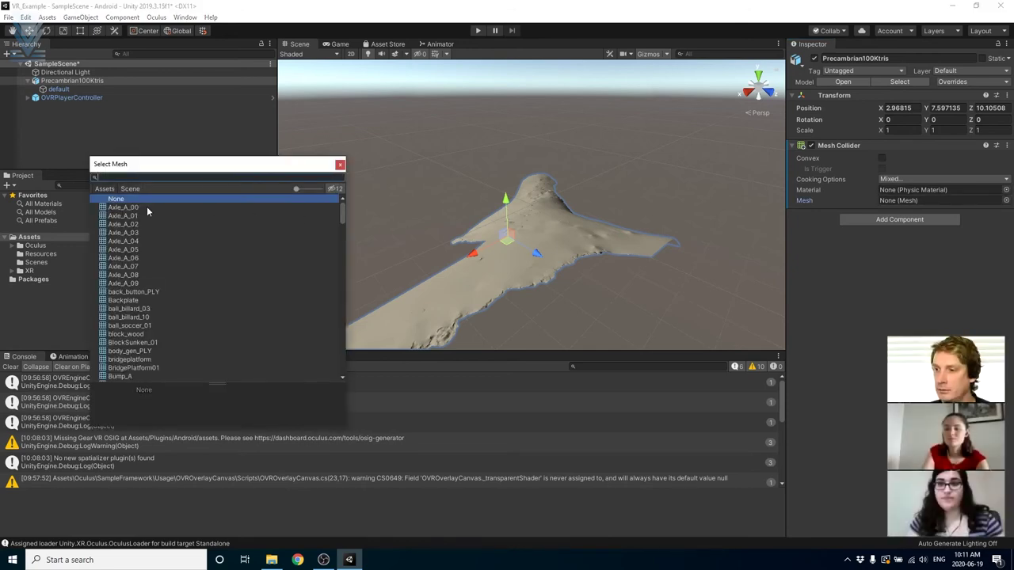
scroll(257, 270, down, 5)
scroll(211, 273, down, 5)
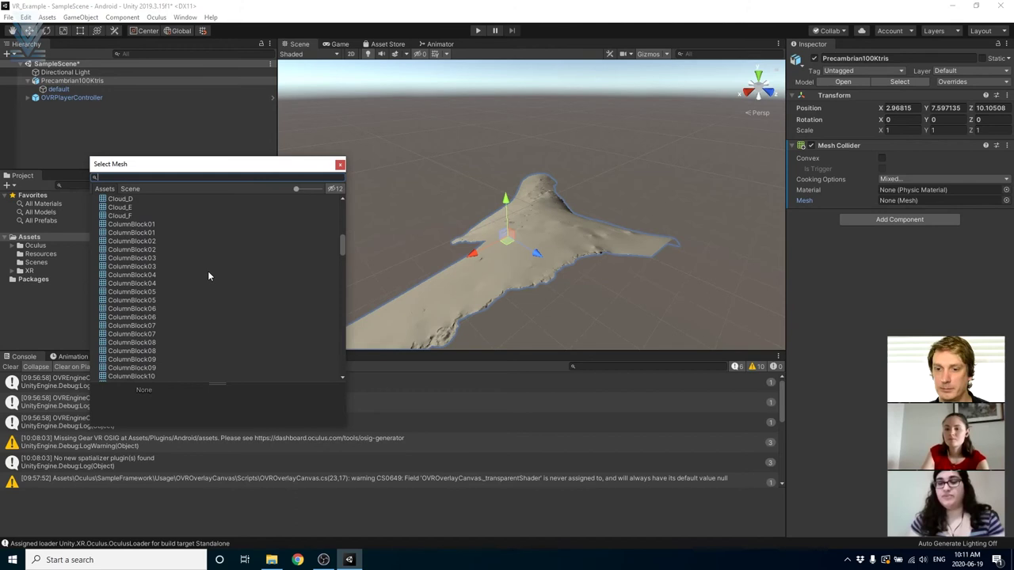
scroll(208, 273, down, 3)
scroll(209, 274, down, 3)
click(119, 263)
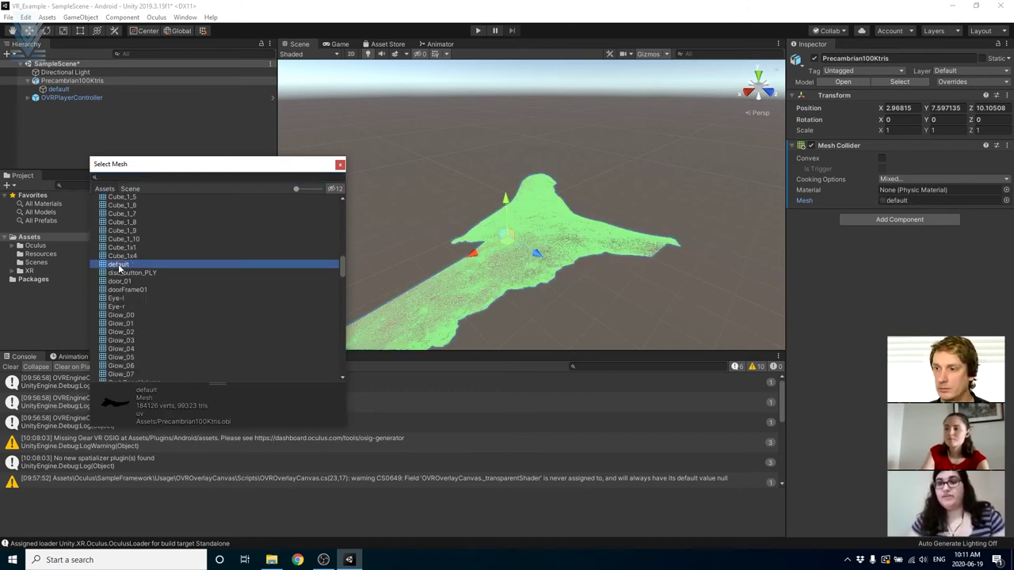
click(834, 244)
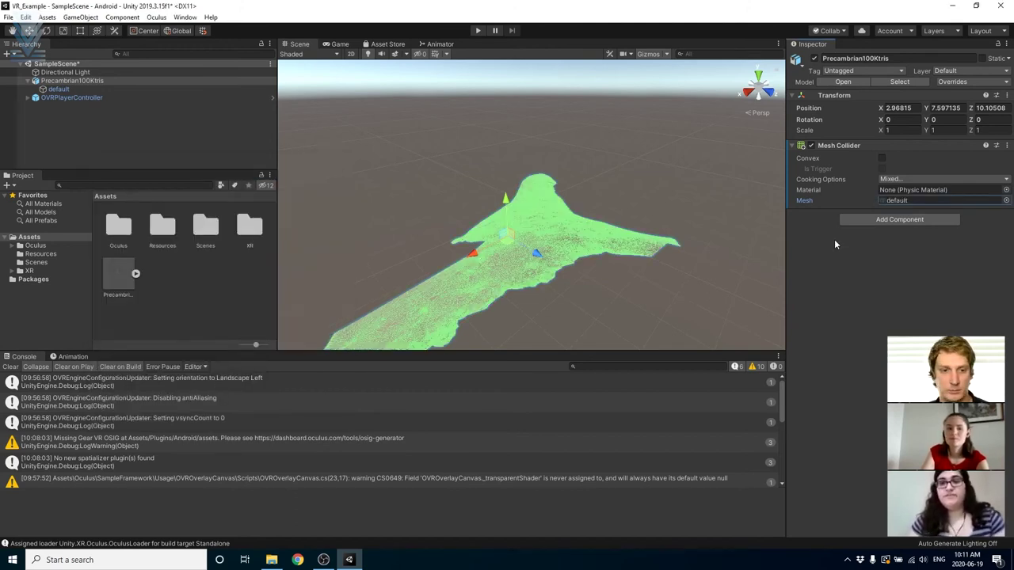
click(791, 143)
click(791, 145)
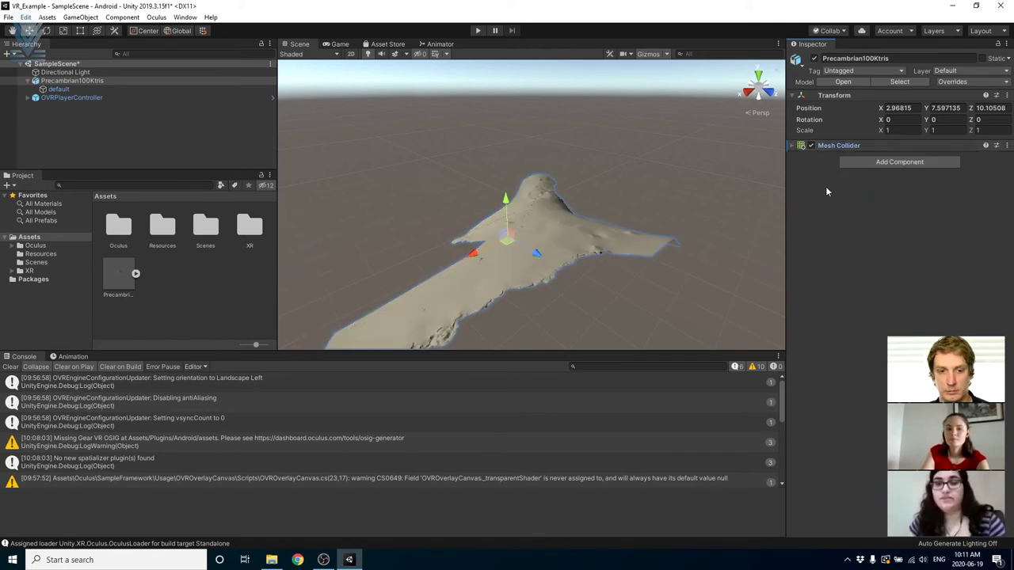
click(80, 98)
Step: Move the player rig's CenterEyeAnchor camera above the terrain with its move gizmo
click(28, 97)
scroll(93, 143, down, 2)
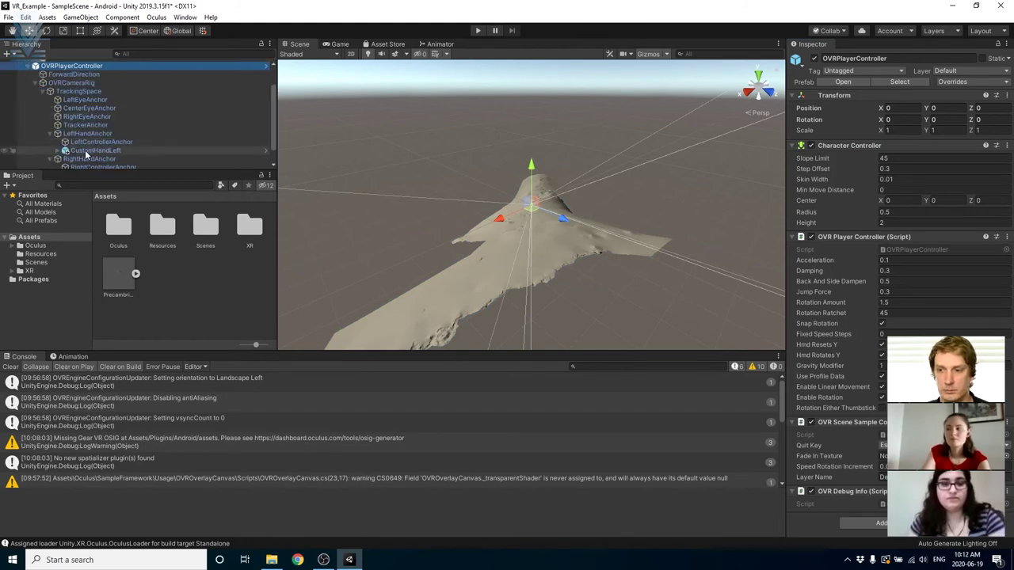
click(81, 109)
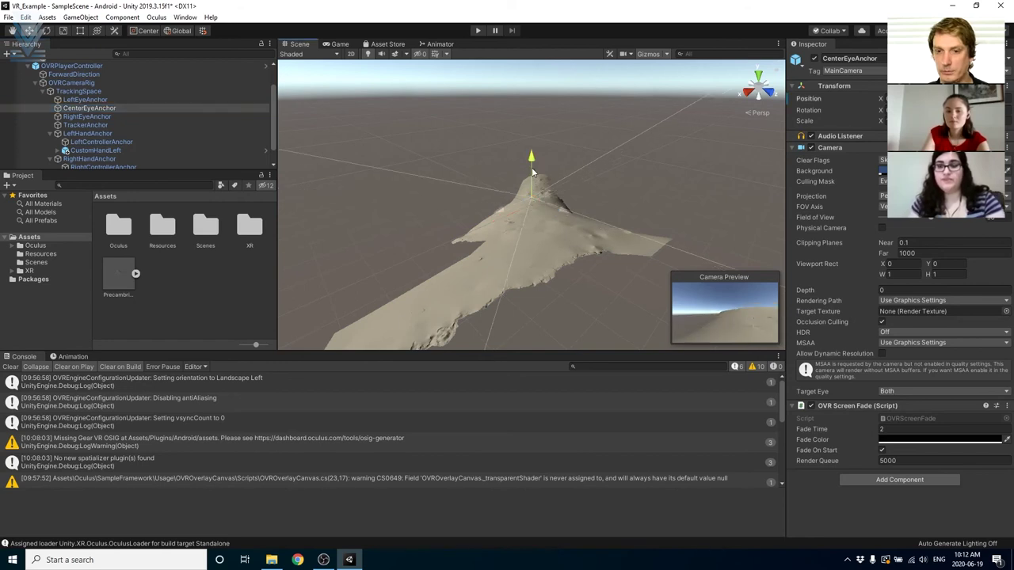
drag(563, 217, 572, 214)
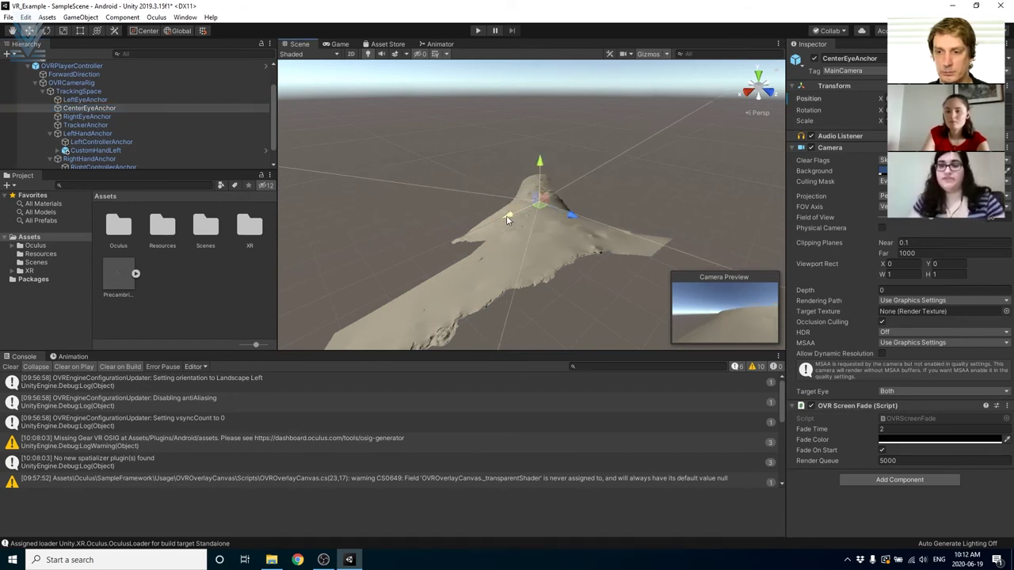
drag(508, 219, 496, 228)
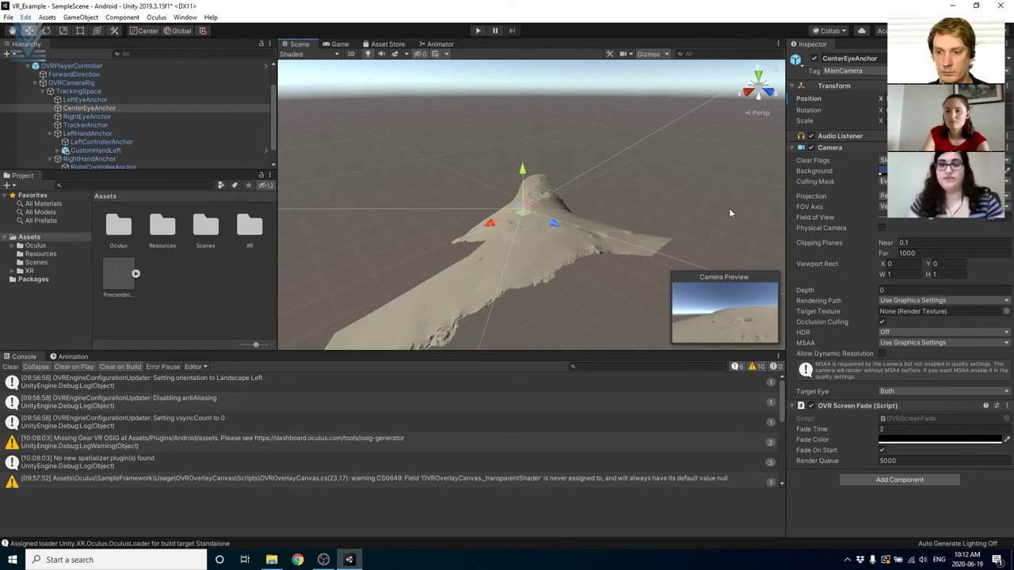
scroll(197, 127, up, 2)
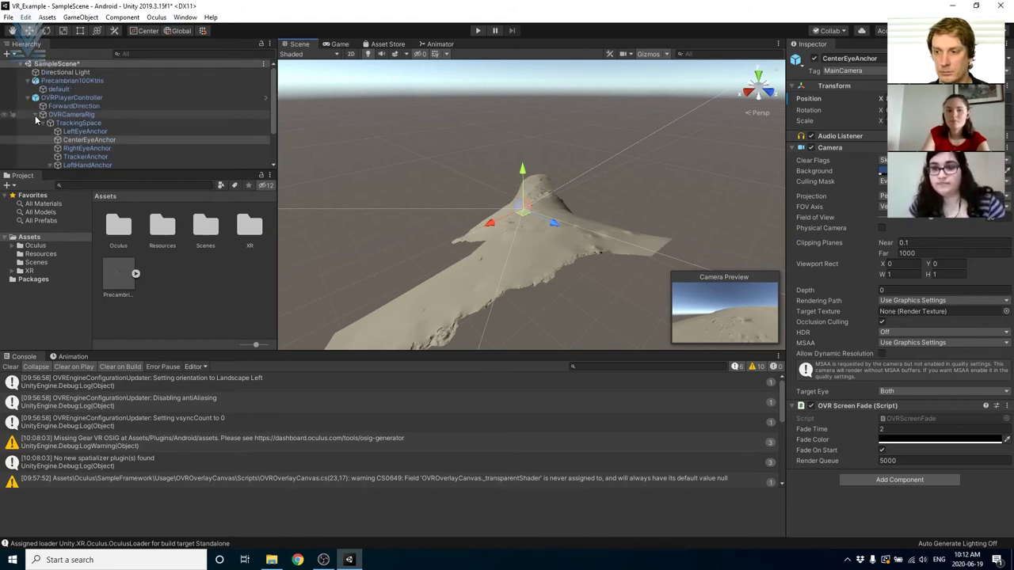
Step: Save the scene, collapse the Hierarchy and clear the selection
key(ctrl+s)
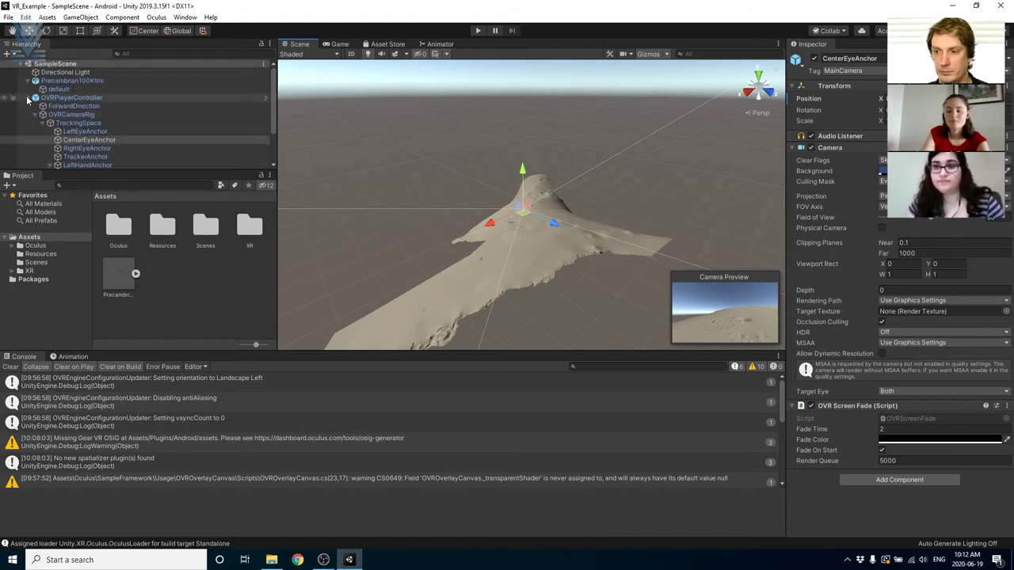
click(34, 114)
click(27, 98)
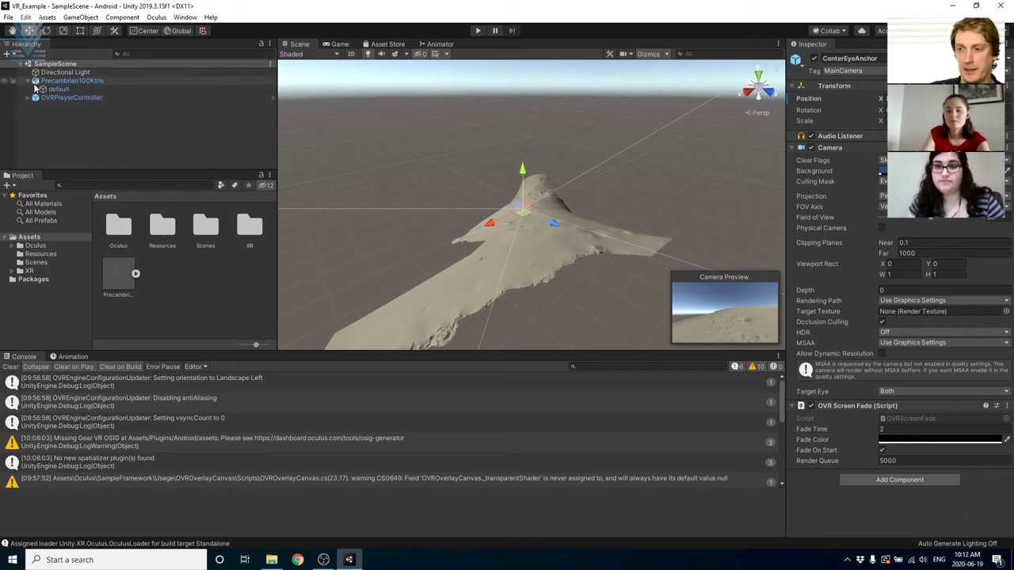
click(29, 80)
click(114, 104)
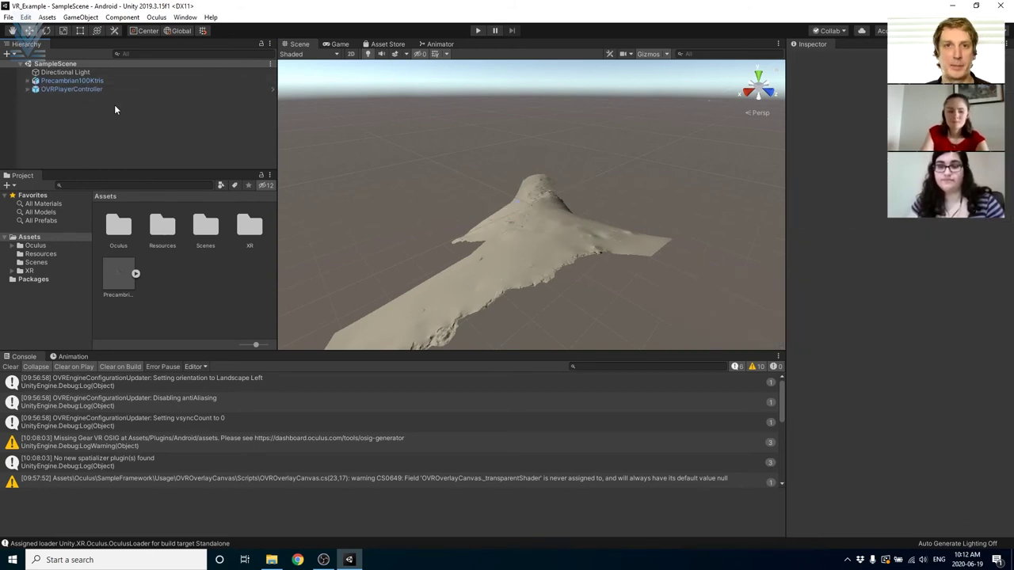
Step: Create a Cube from GameObject > 3D Object and zoom toward it near the terrain's peak
click(80, 17)
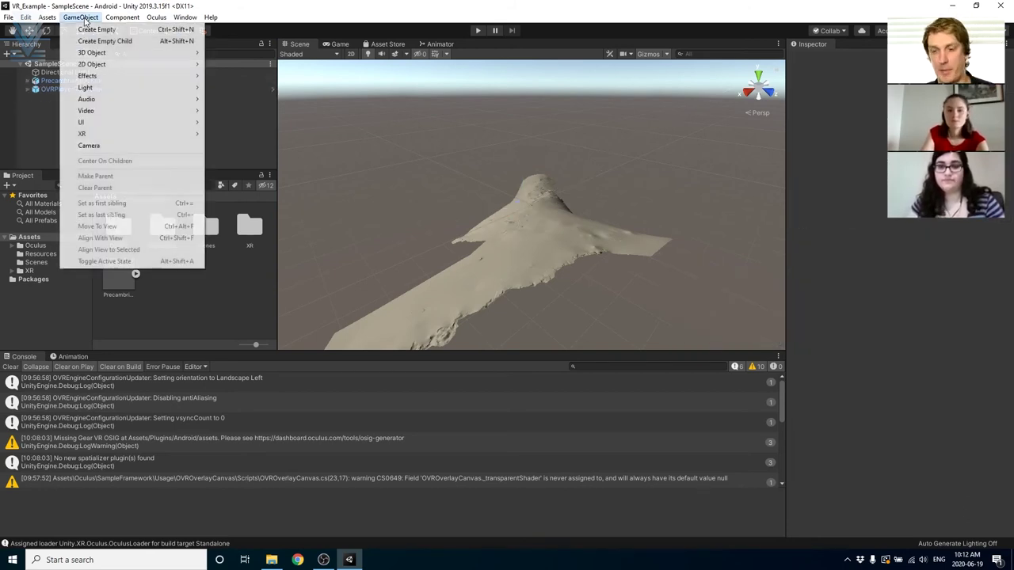
mouse_move(180, 54)
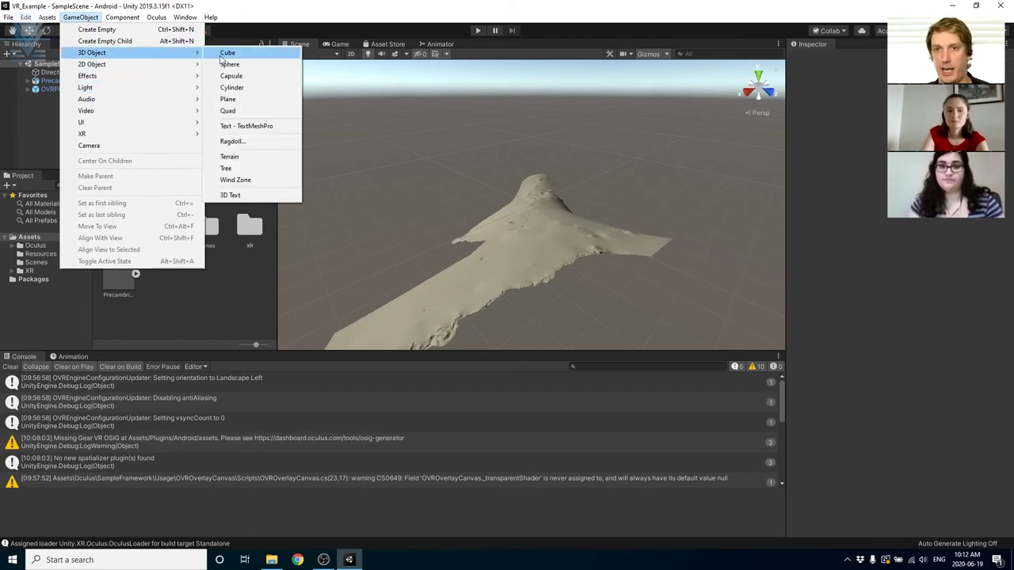
click(227, 54)
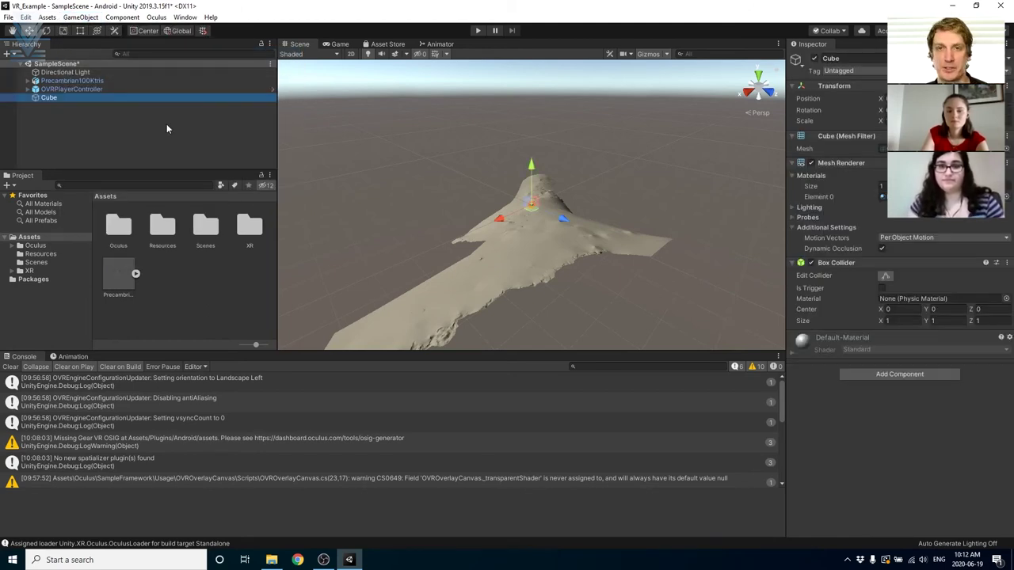
scroll(498, 233, up, 5)
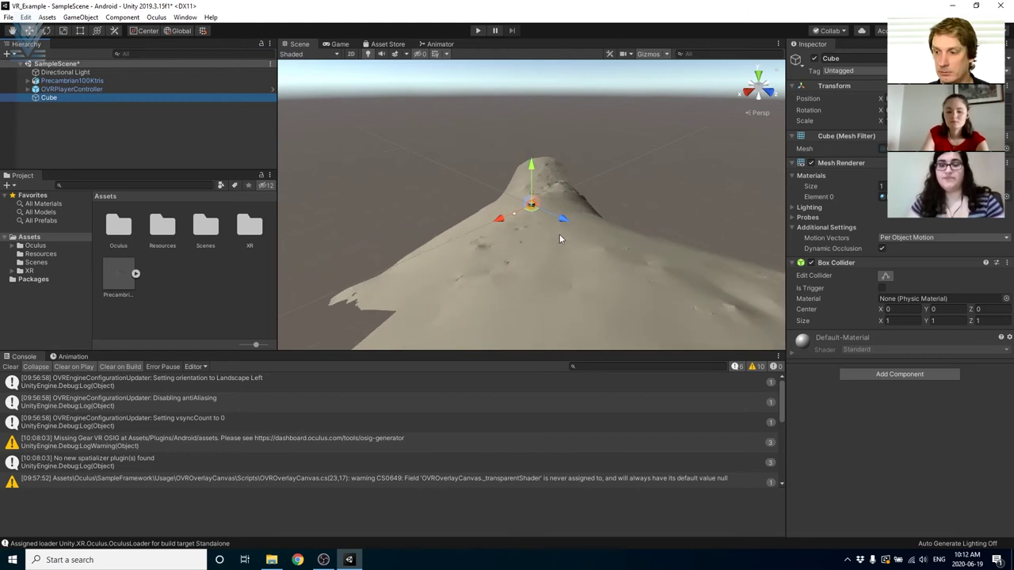
scroll(539, 232, up, 6)
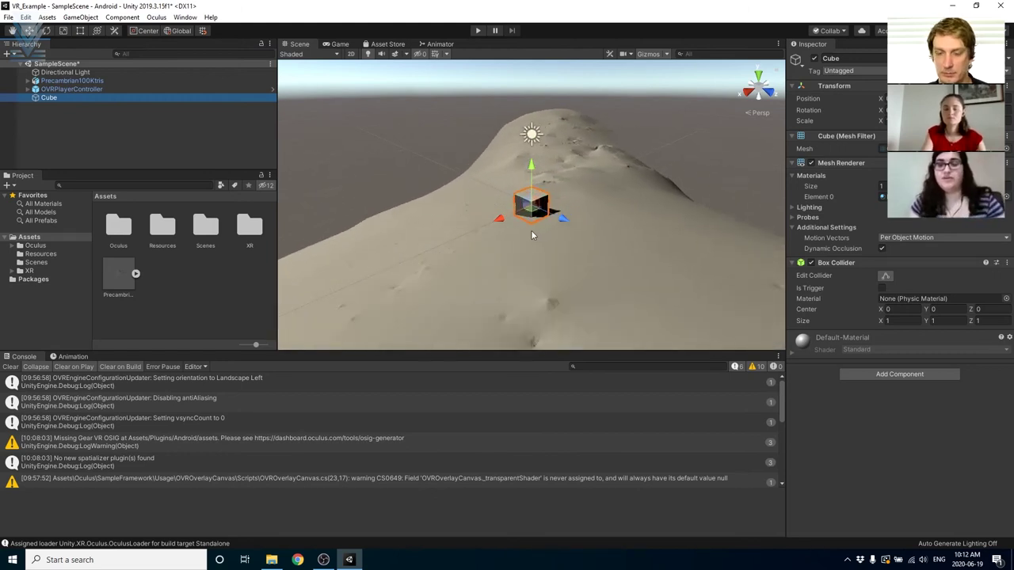
scroll(530, 235, up, 3)
scroll(526, 226, down, 6)
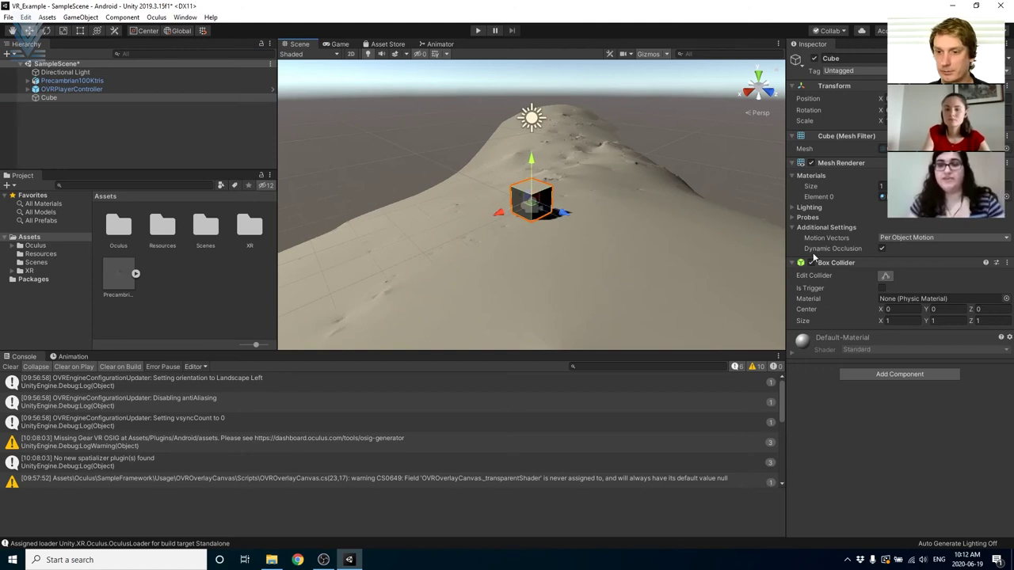
Step: Add an OVR Grabbable component to the cube
click(877, 374)
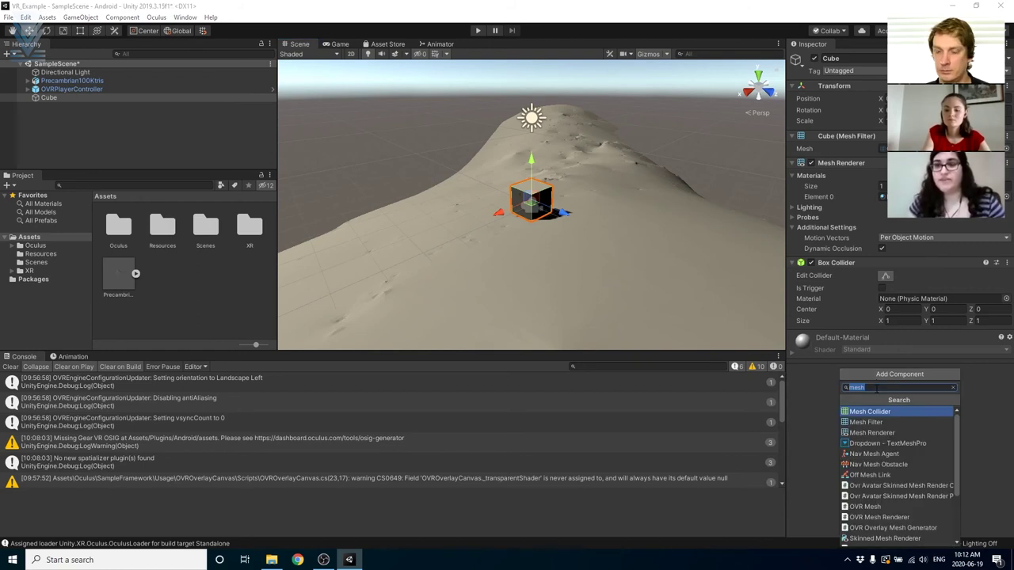
text(OVR GR)
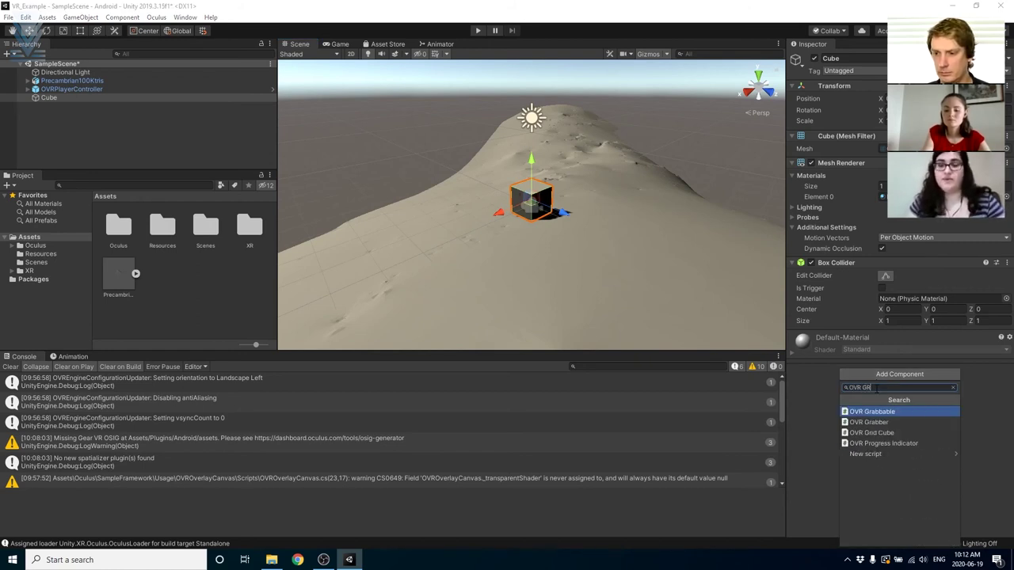
key(BackSpace)
text(ra)
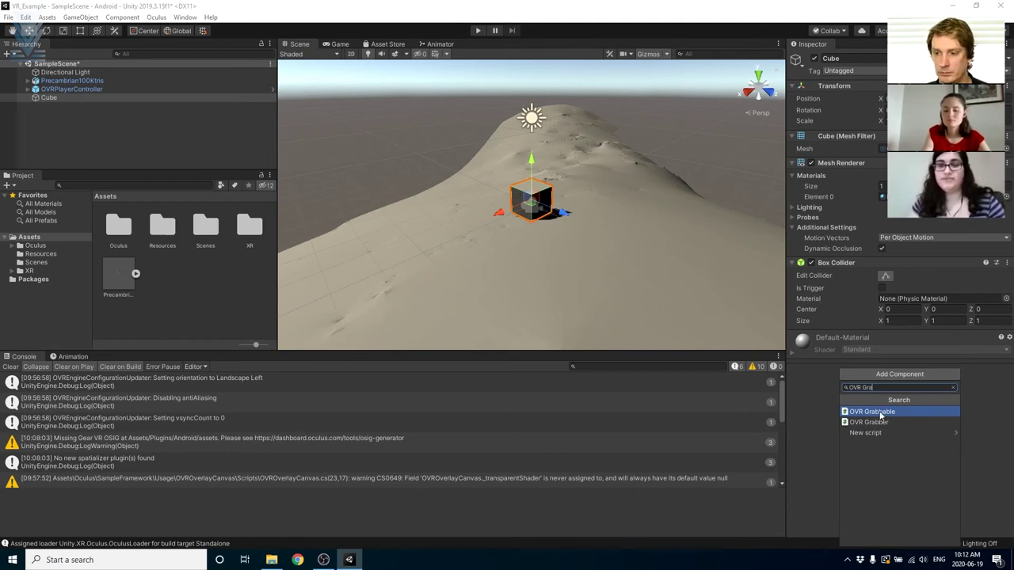
click(881, 412)
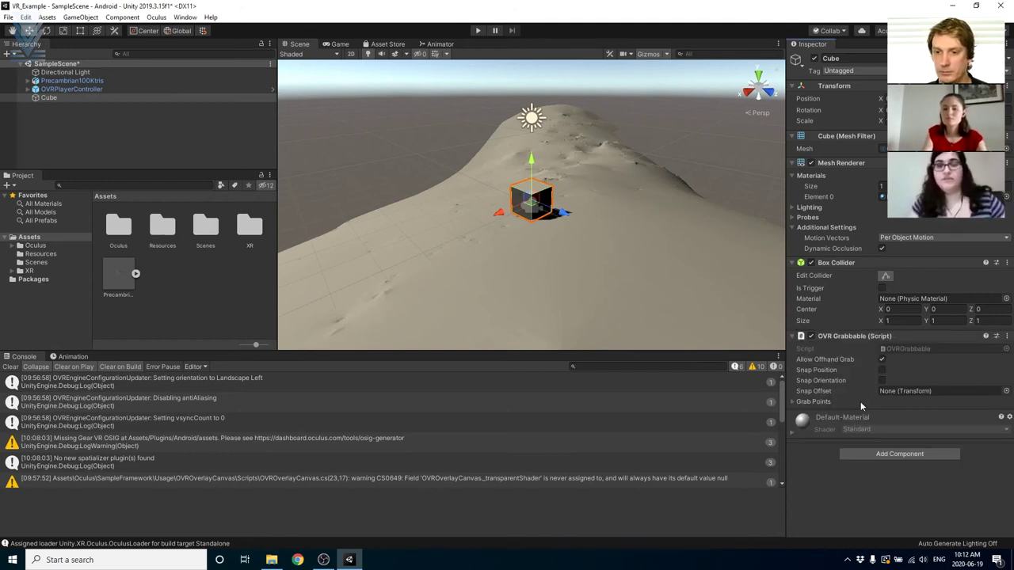
Step: Give OVR Grabbable one grab point, set to the cube's own Box Collider
click(793, 401)
click(900, 413)
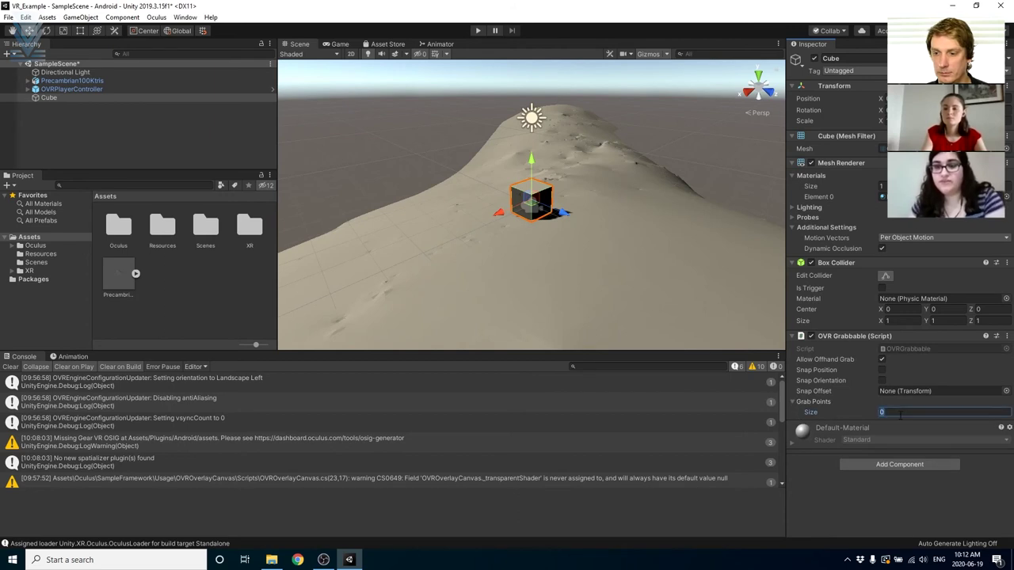
text(1)
key(Return)
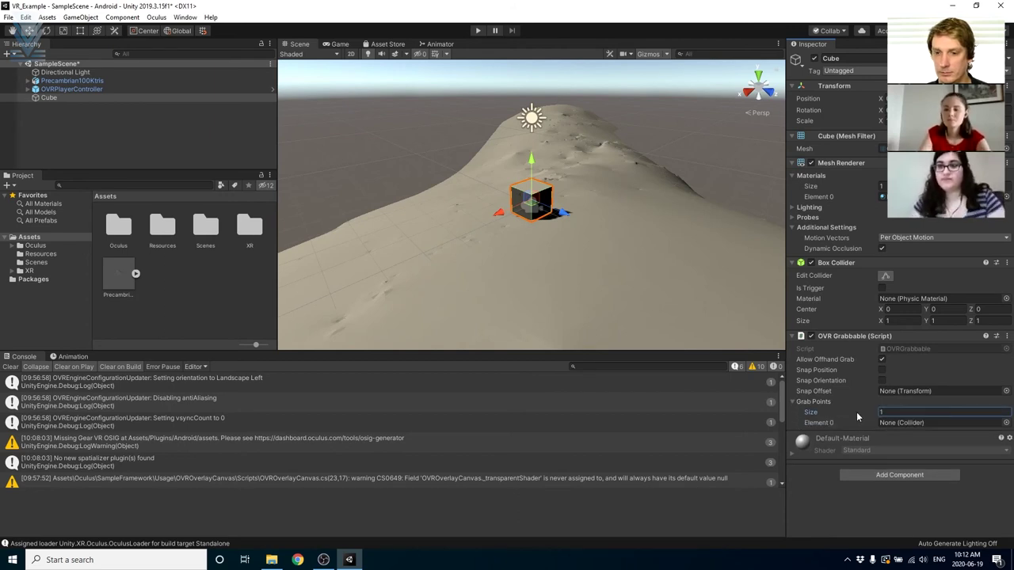
click(1006, 423)
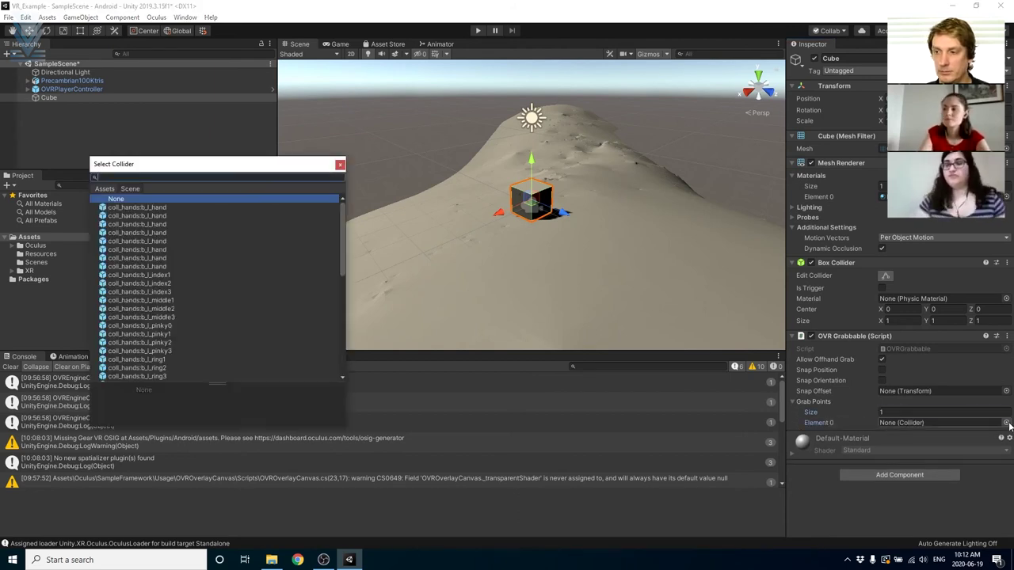
click(117, 187)
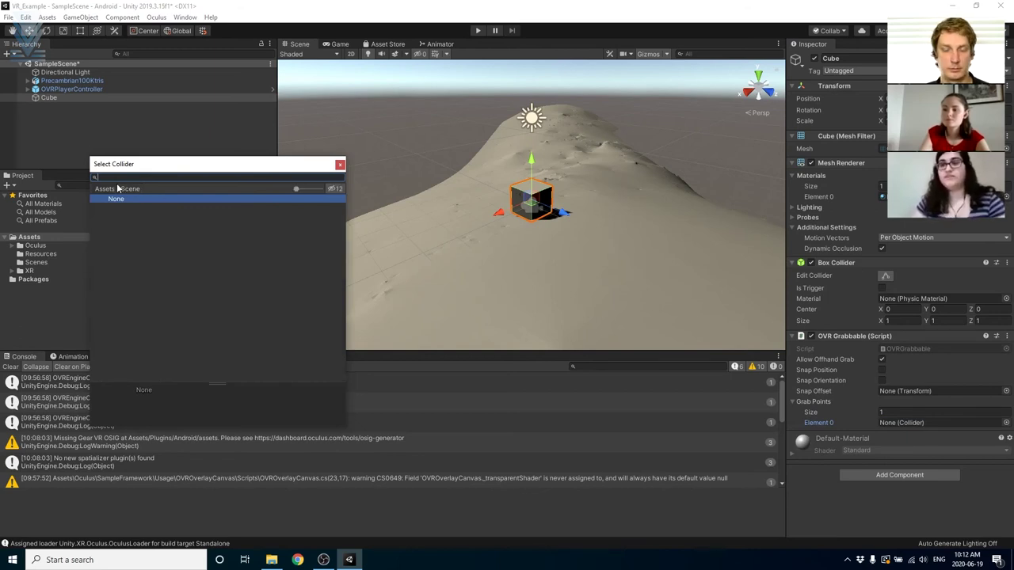
click(105, 188)
scroll(197, 249, down, 5)
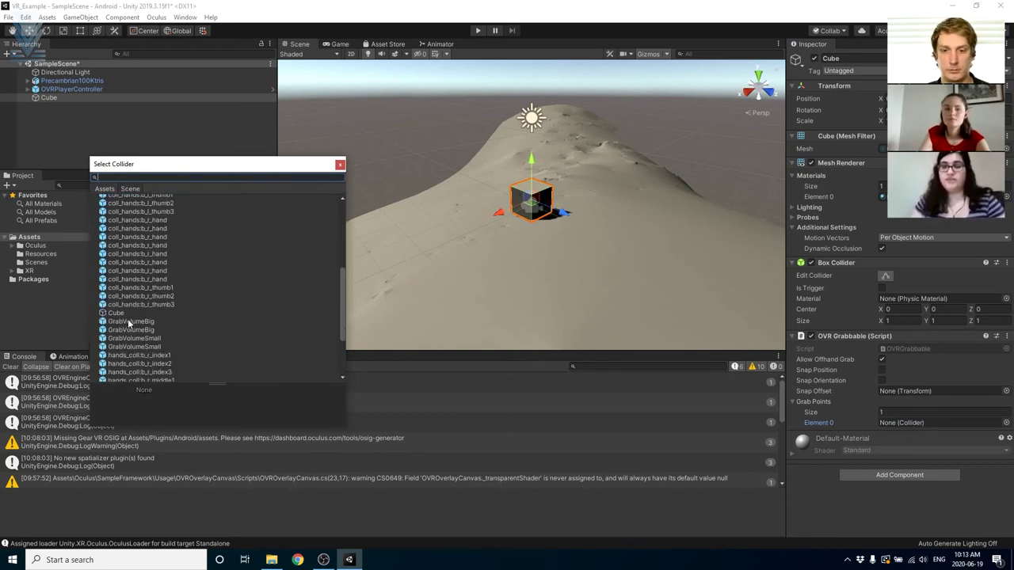
click(119, 312)
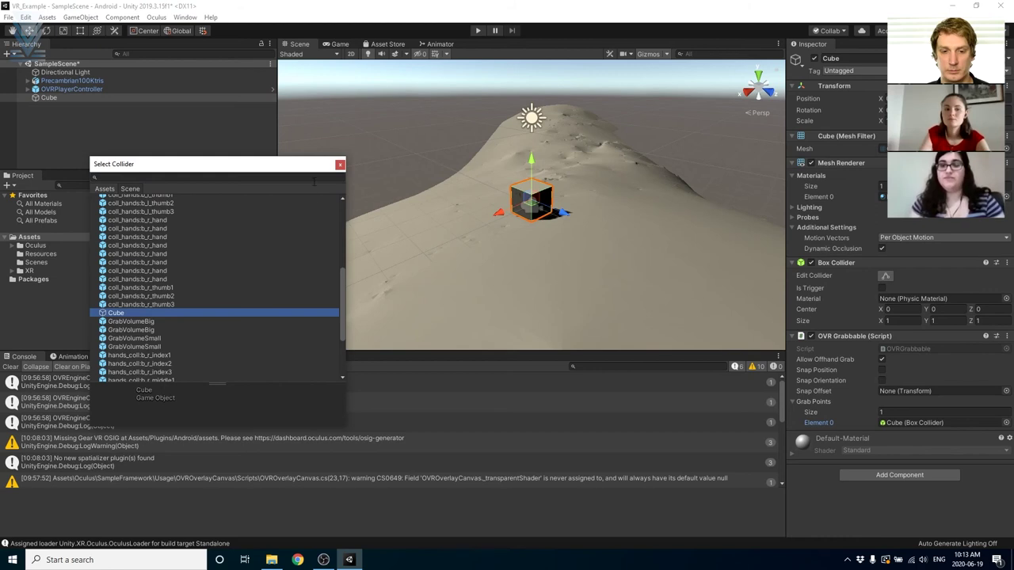
click(340, 164)
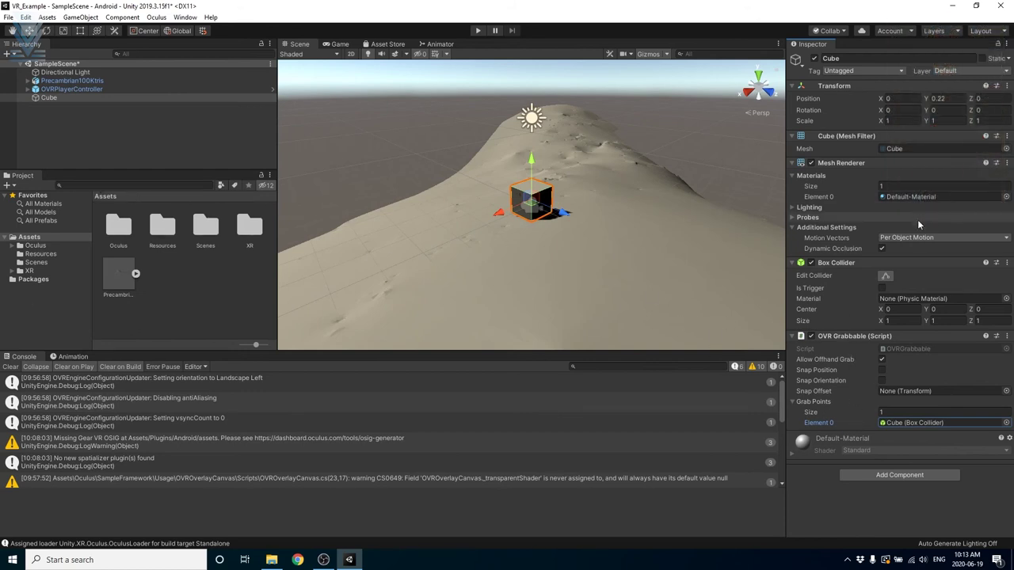
Step: Apply the MAT_floor_wood_02 material to the cube's Mesh Renderer
click(1006, 196)
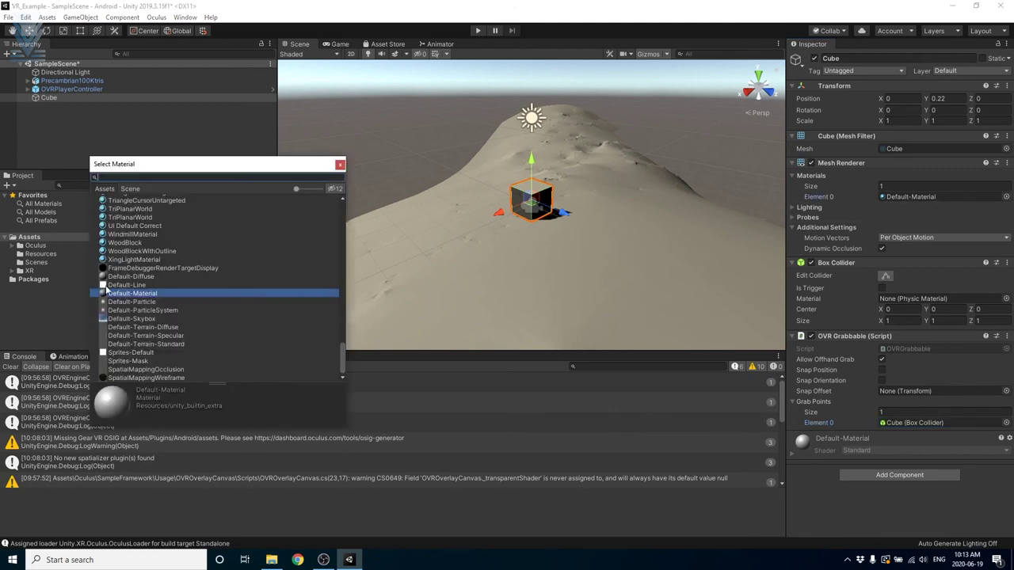
scroll(208, 296, down, 5)
click(139, 325)
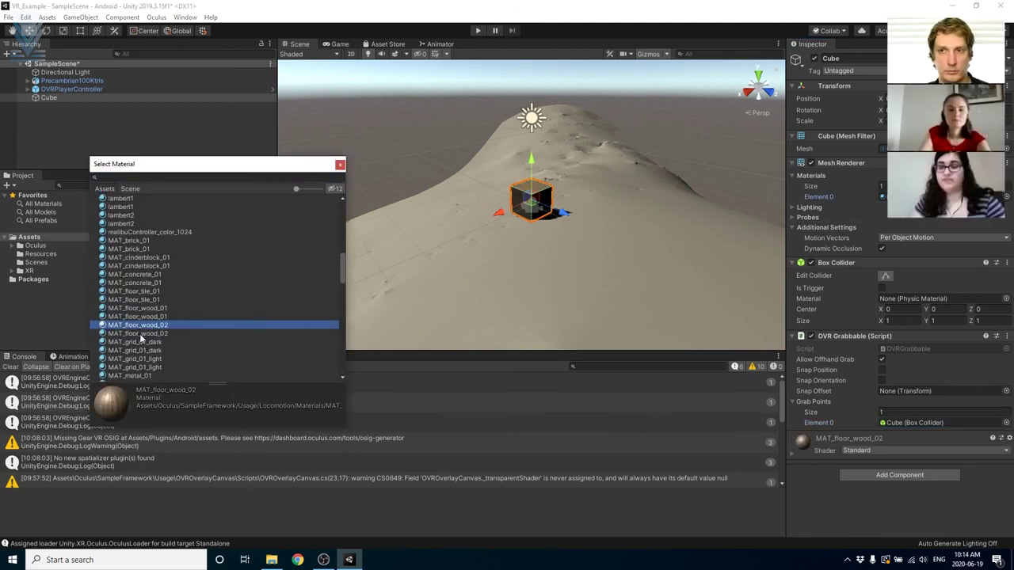
key(Escape)
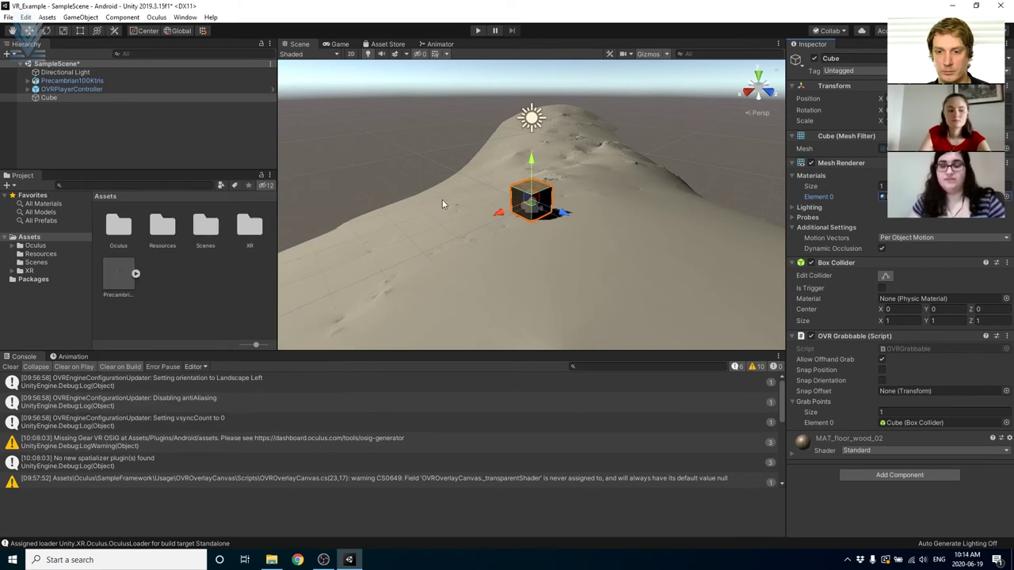
click(493, 242)
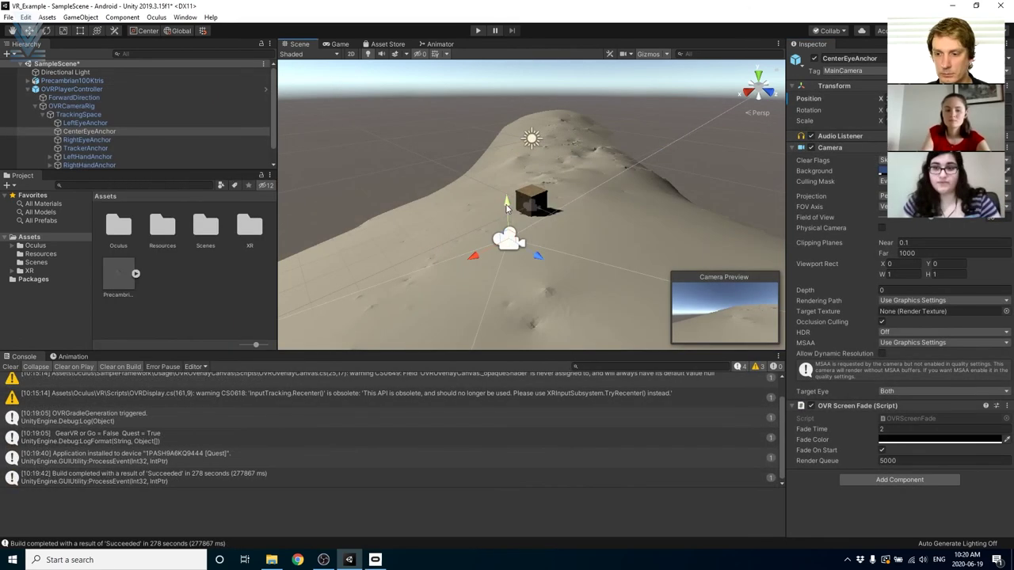
Step: Add a Skybox component to the CenterEyeAnchor camera
drag(506, 207, 507, 203)
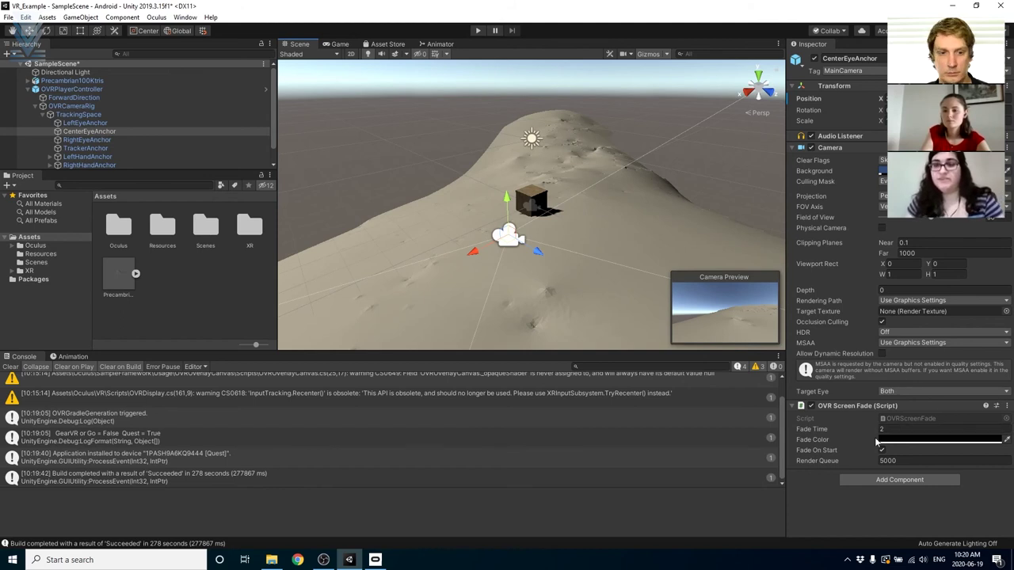
click(863, 479)
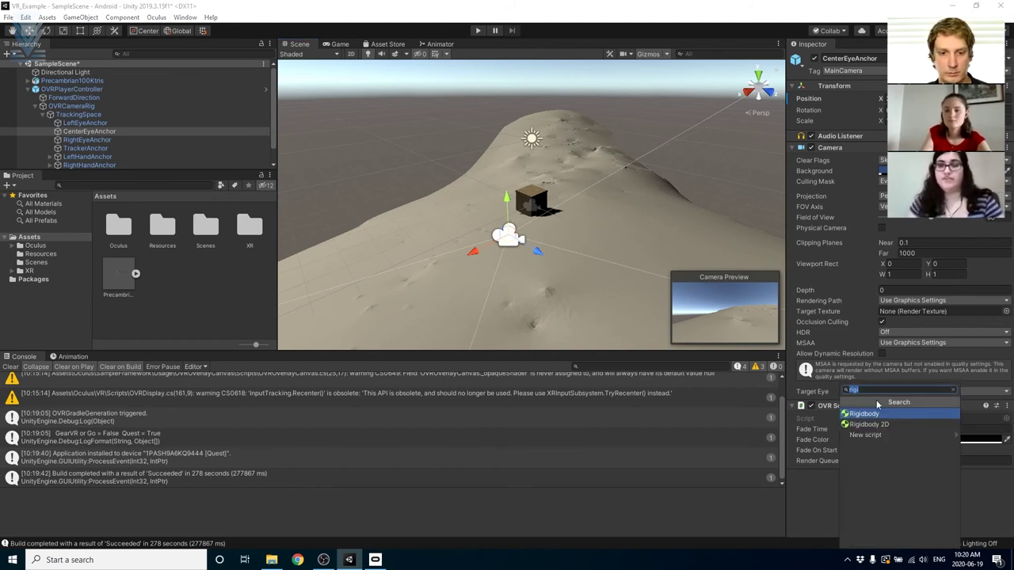
text(ovr)
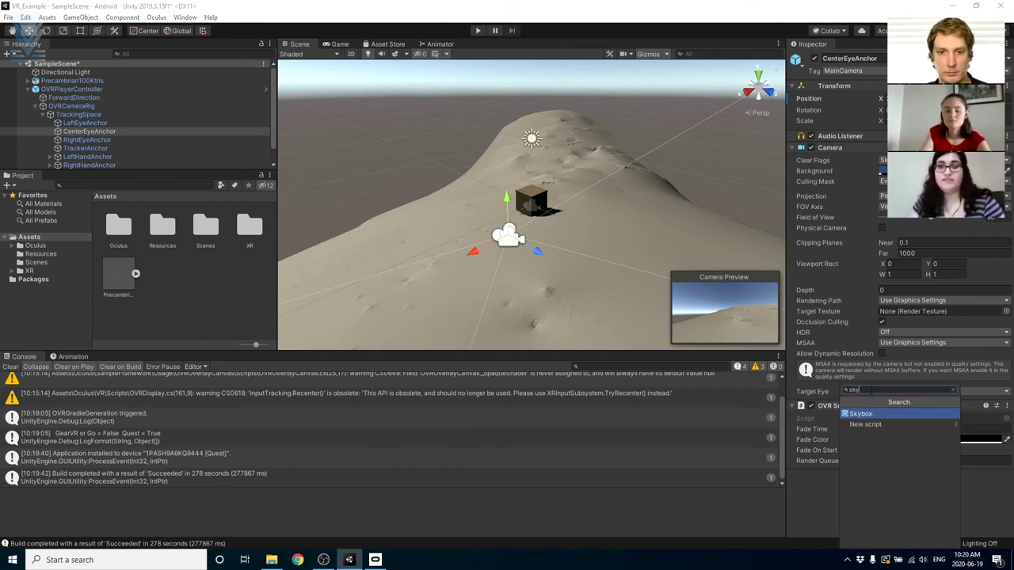
click(877, 420)
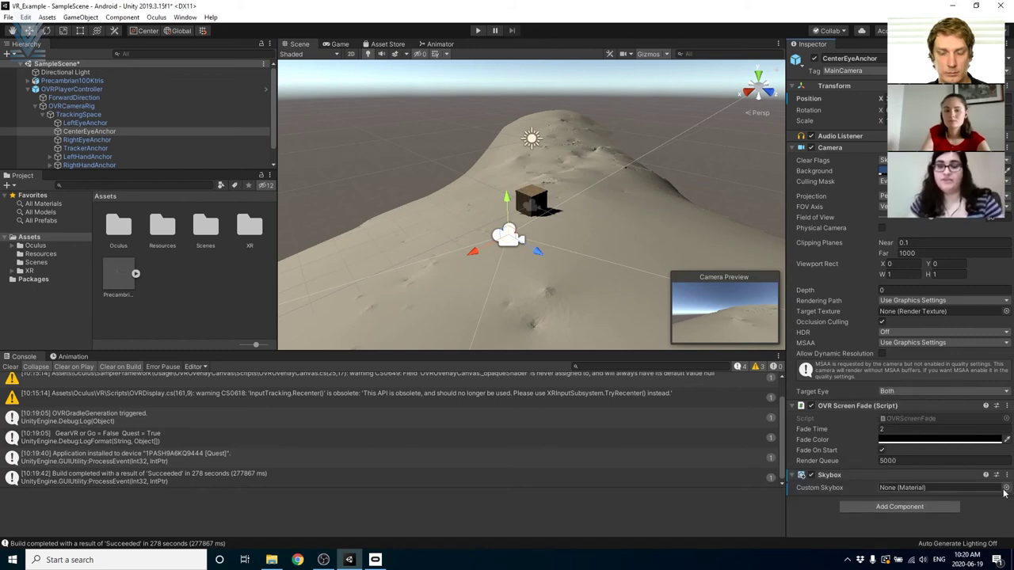
Step: Set the camera's Custom Skybox to Skybox02 and save the scene
click(1006, 487)
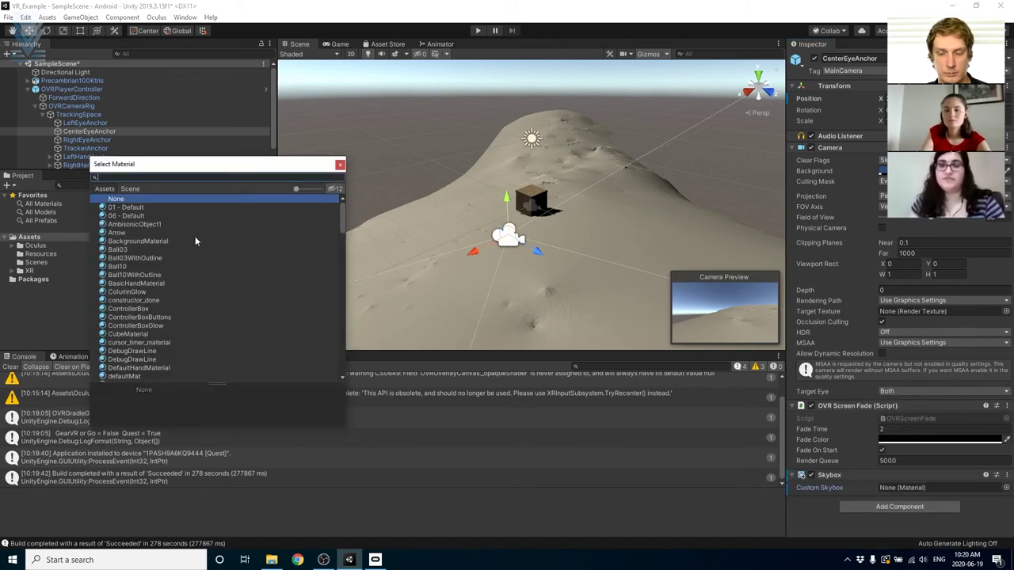
scroll(206, 247, down, 10)
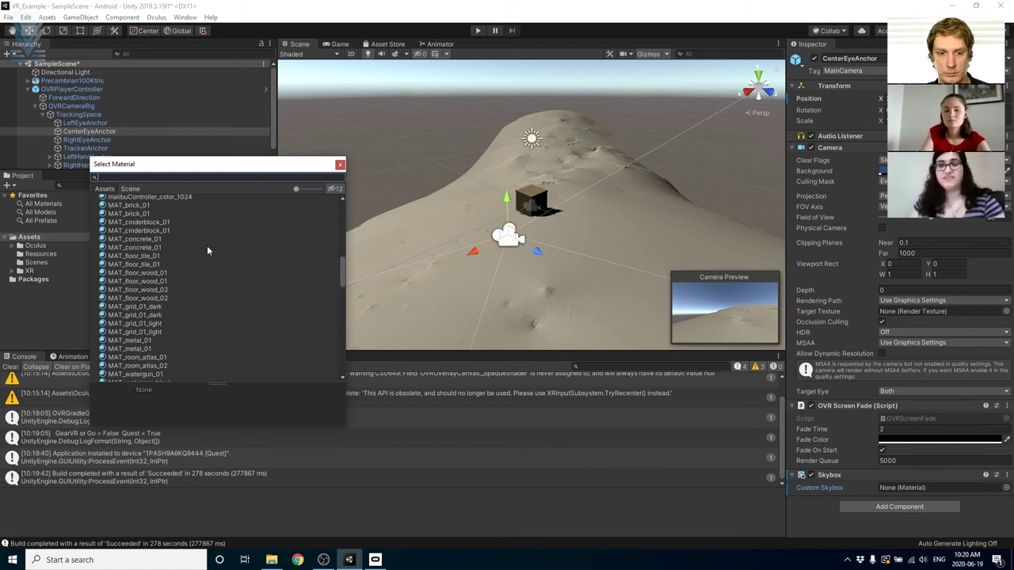
scroll(207, 249, down, 15)
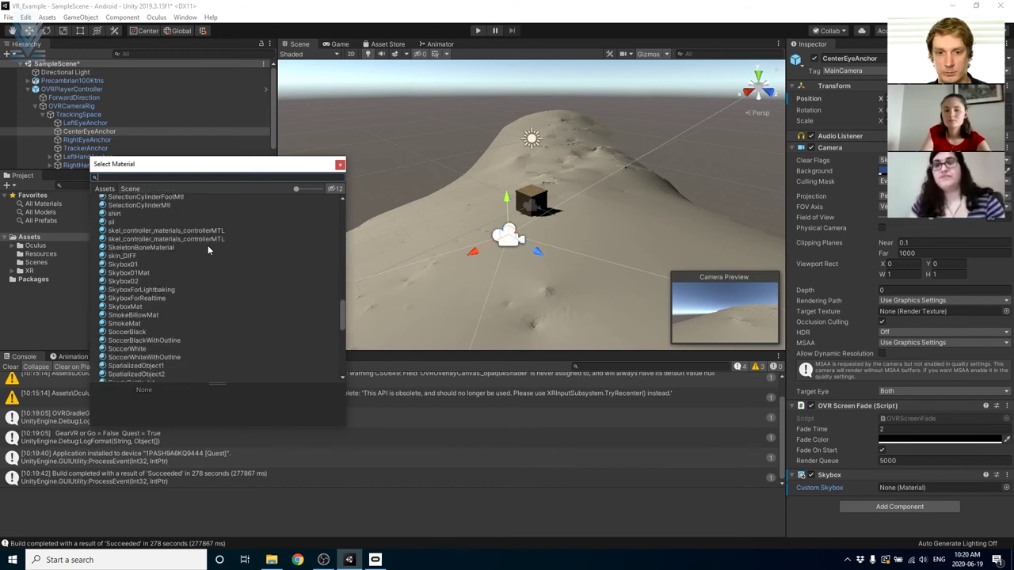
click(112, 281)
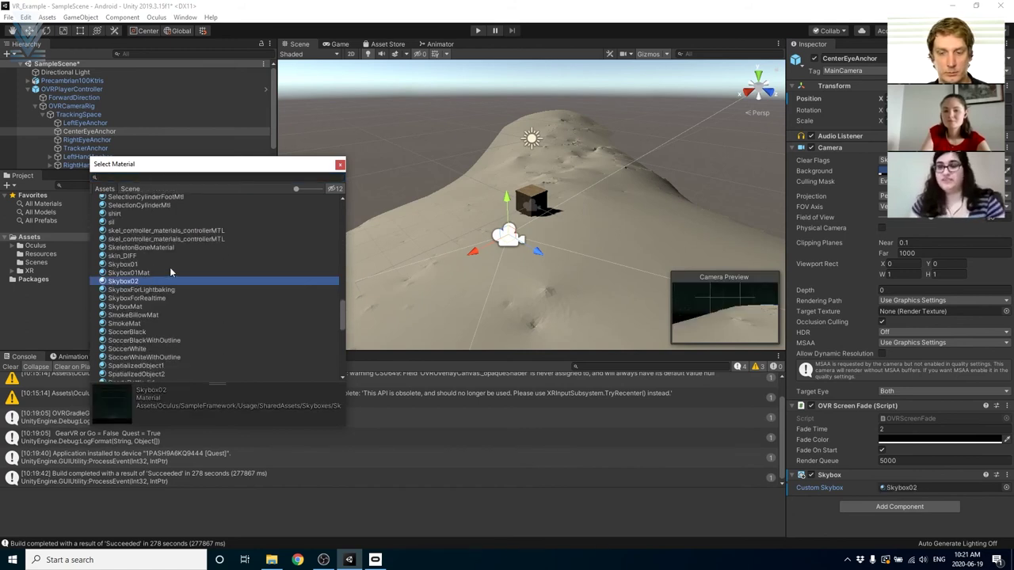
scroll(191, 275, up, 3)
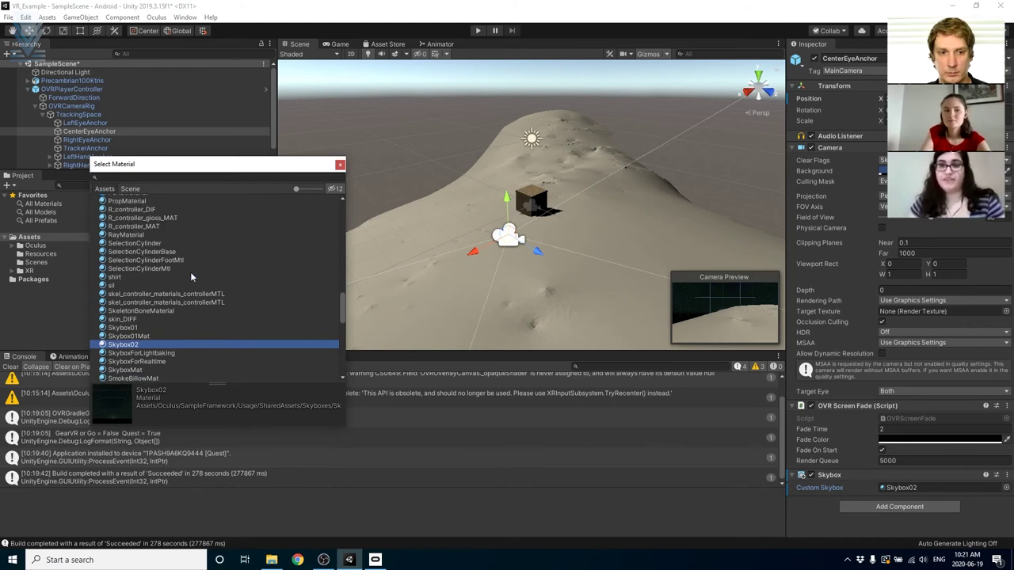
click(340, 165)
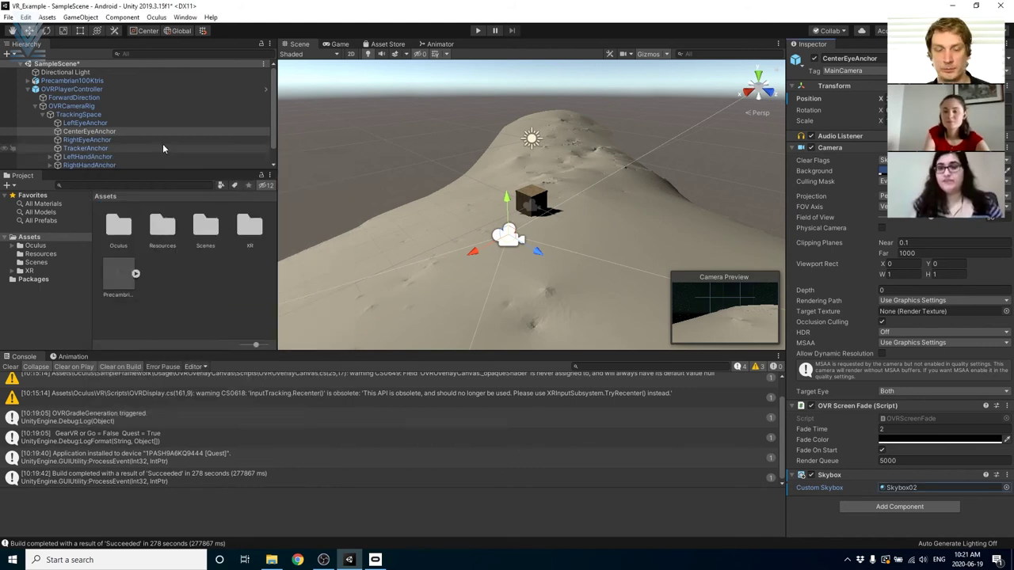
key(ctrl+s)
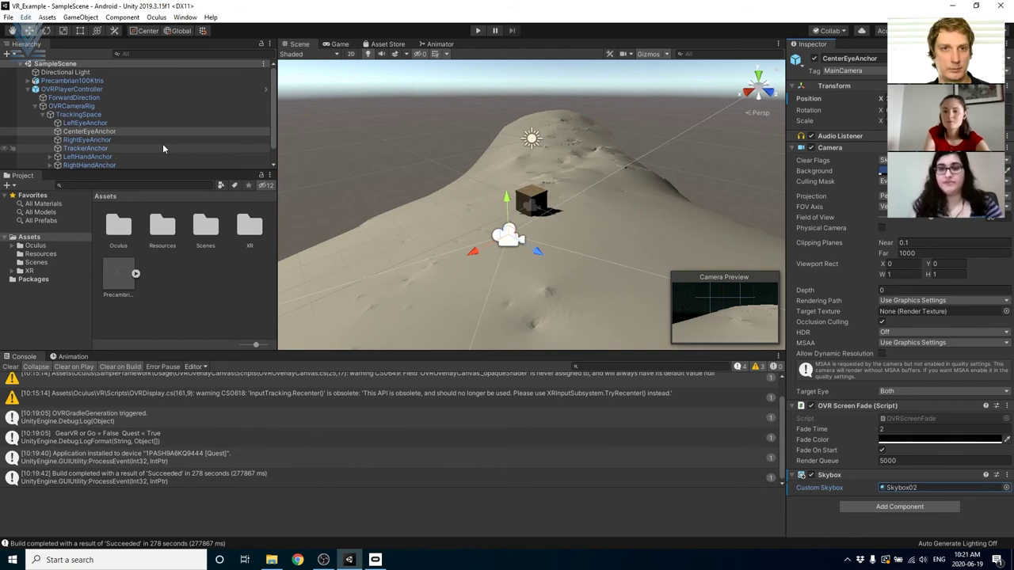
Step: Collapse OVRCameraRig and run File > Build And Run to deploy to the Quest
click(35, 106)
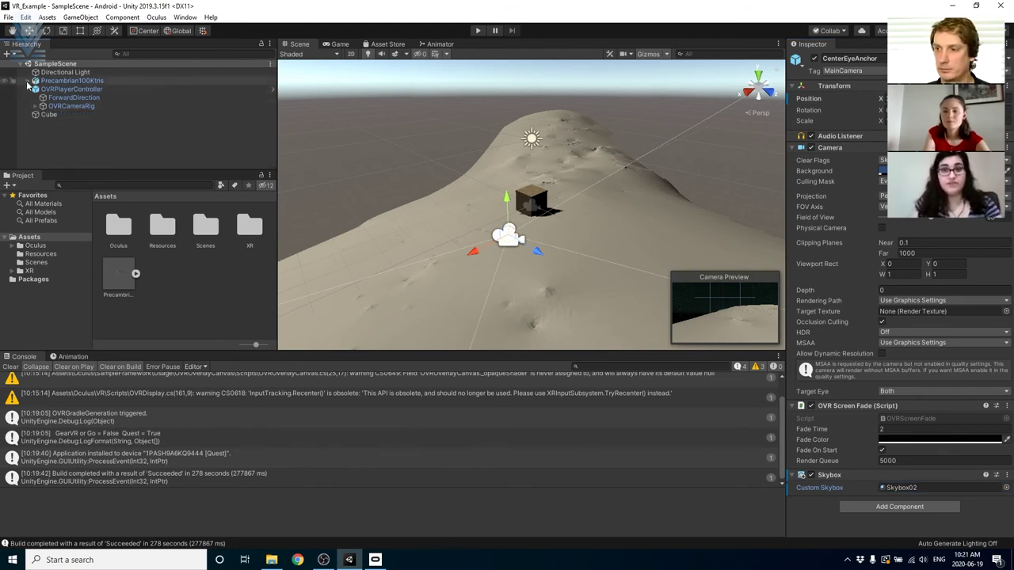
click(7, 16)
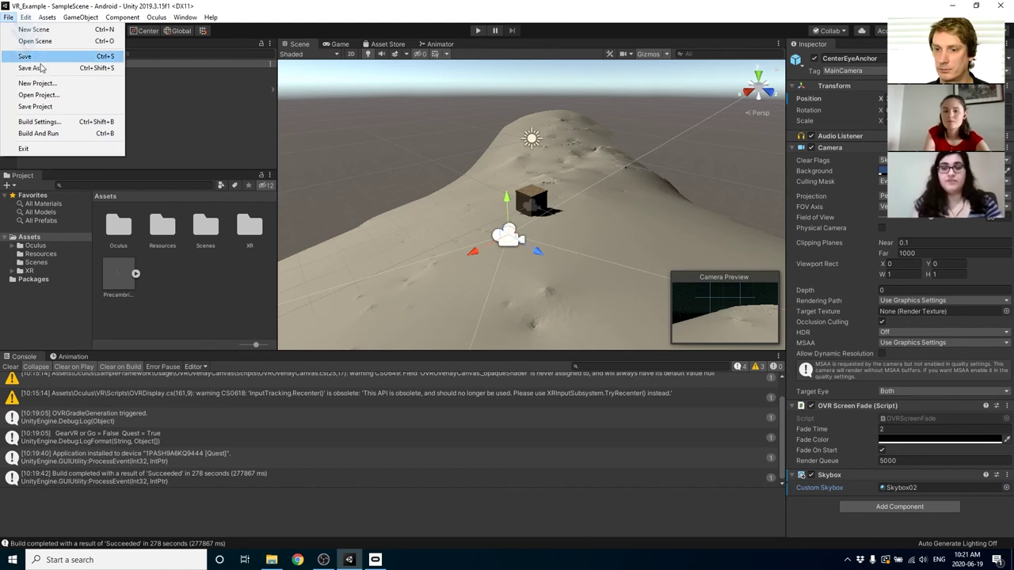
click(39, 133)
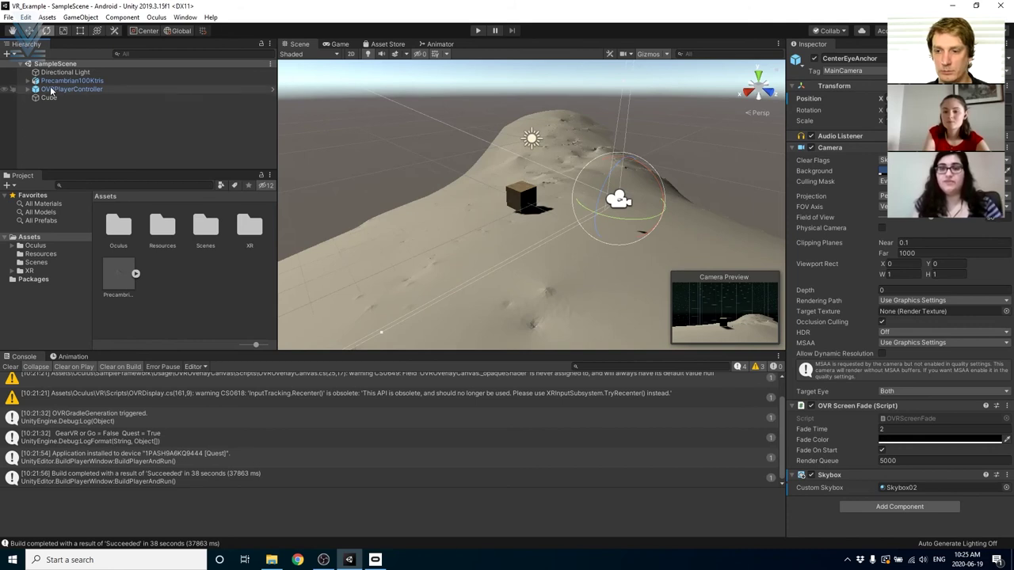
click(50, 99)
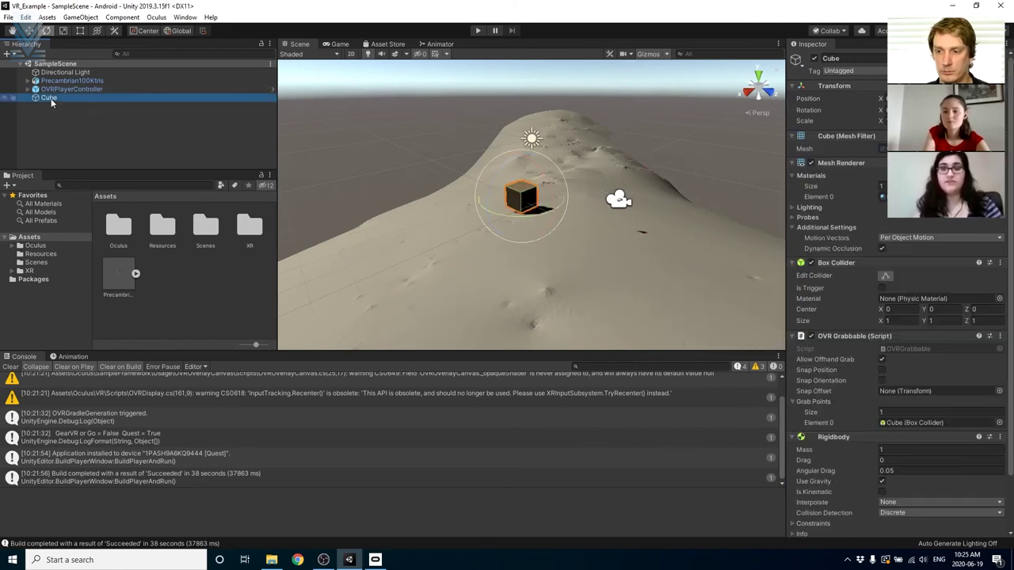
click(63, 88)
click(125, 112)
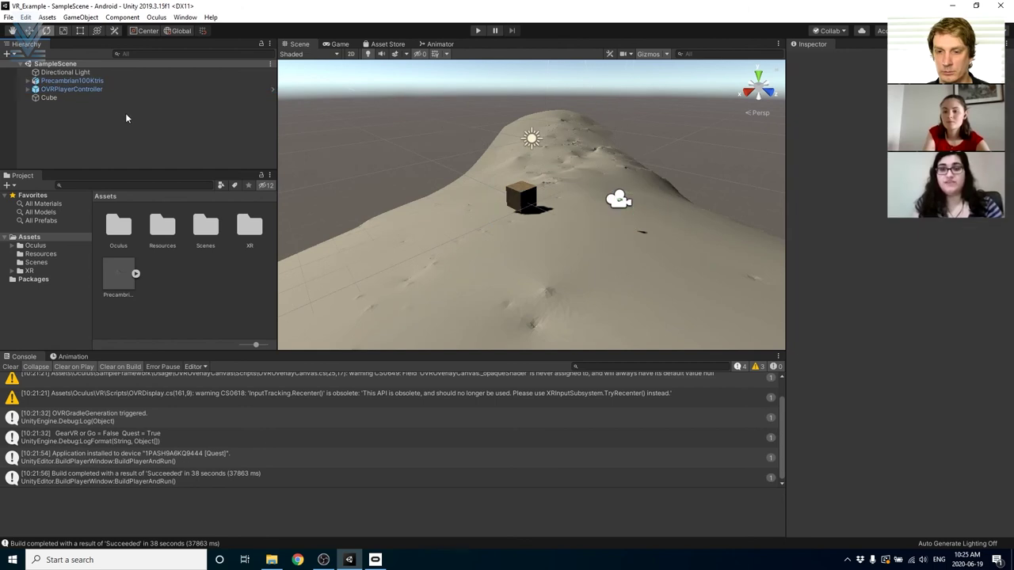
click(8, 17)
Step: Rebuild VR_Example with Build And Run and view the scene on the Quest
click(59, 135)
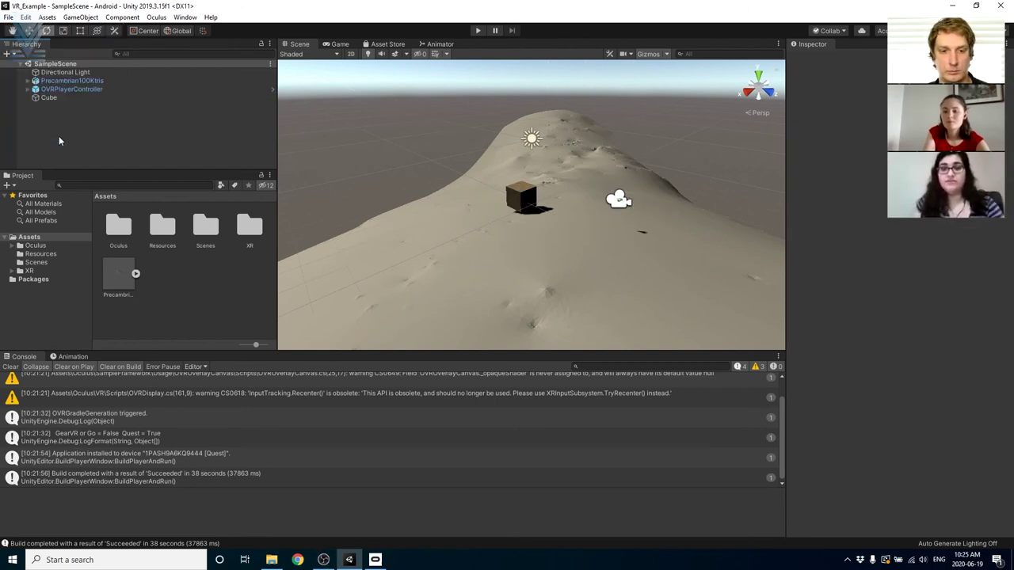